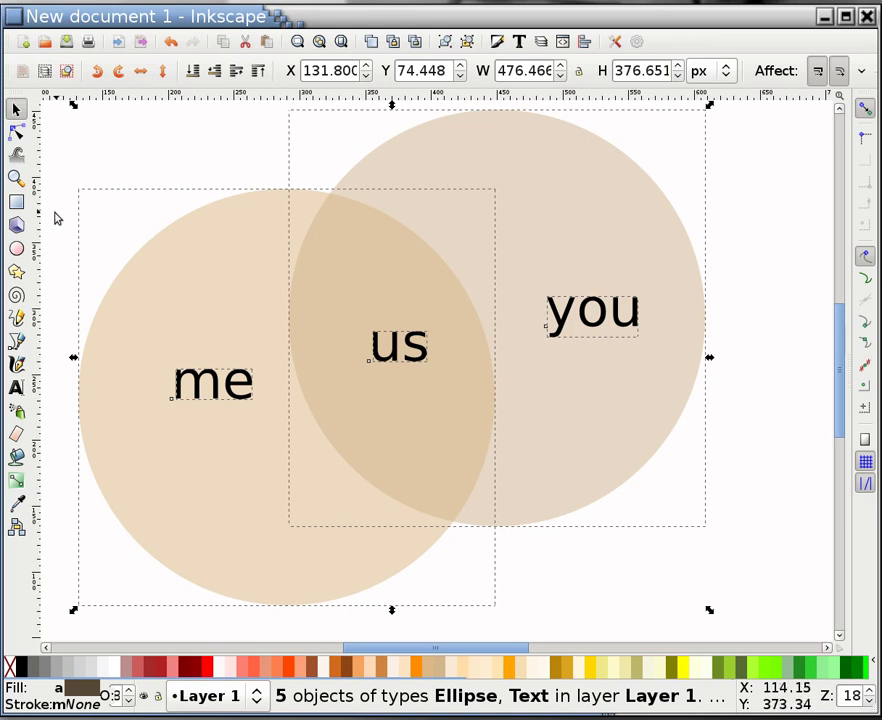
Step: Deselect, then rubber-band select all five circles and labels of the finished Venn diagram
left_click(55, 216)
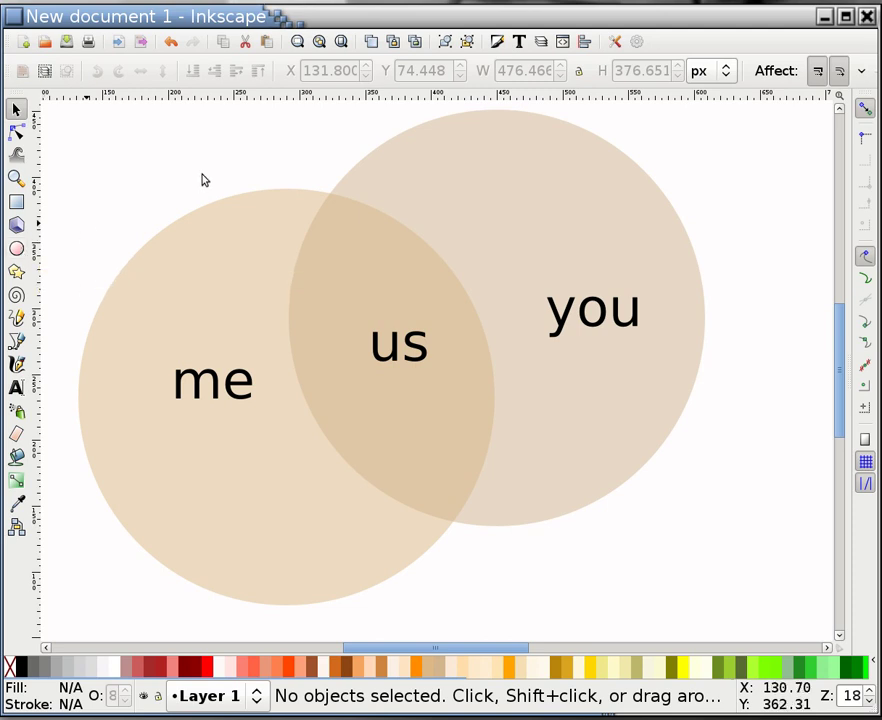
left_click_drag(781, 617, 75, 110)
Step: Delete the whole diagram and fit the empty page in the window
key("Delete")
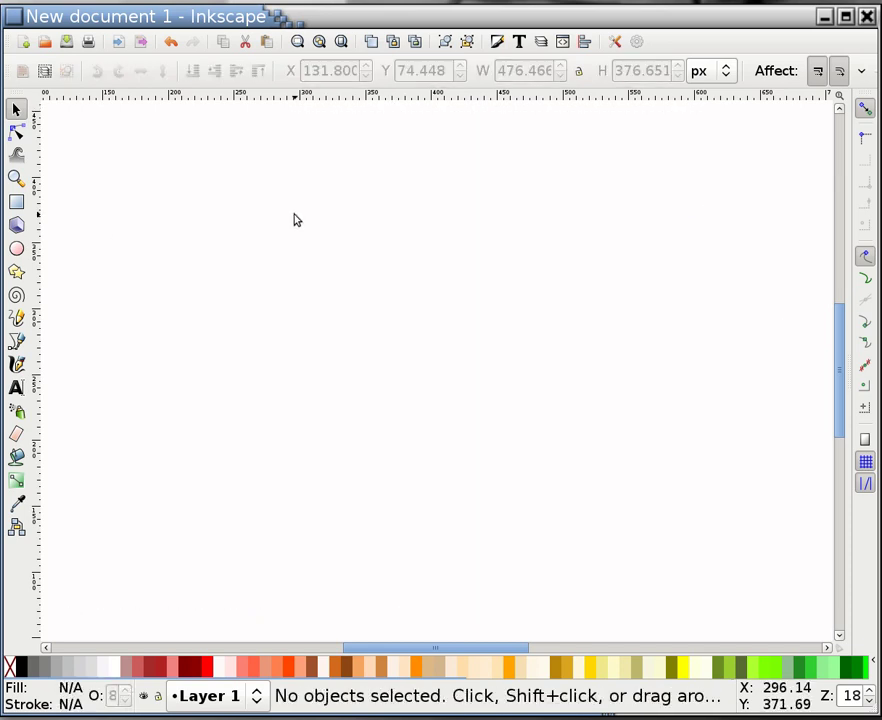
key("5")
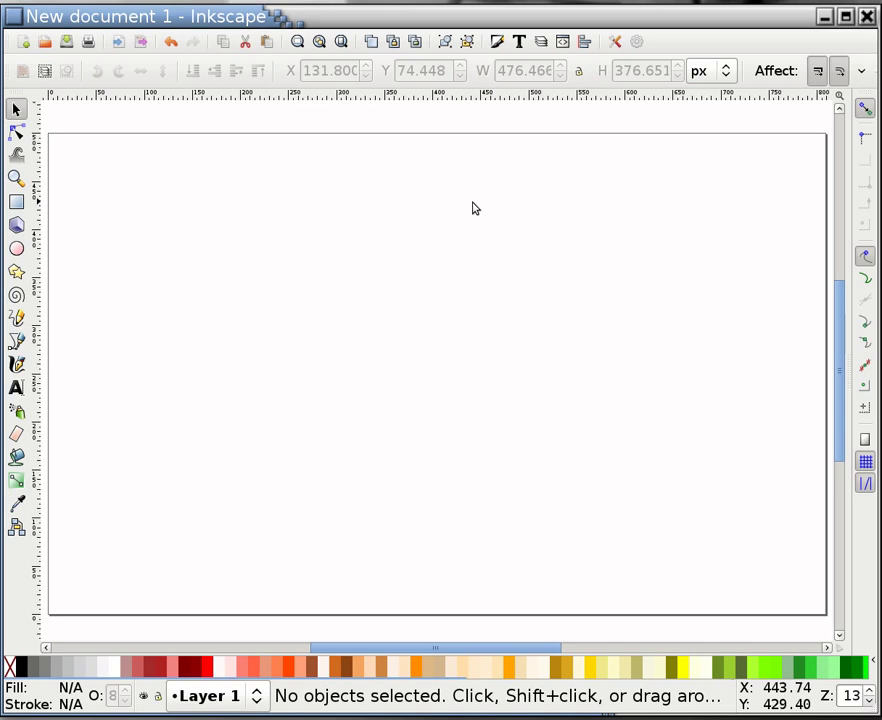
Step: Draw a roughly 381 × 381 px tan circle and move it near the page's upper left
left_click(17, 250)
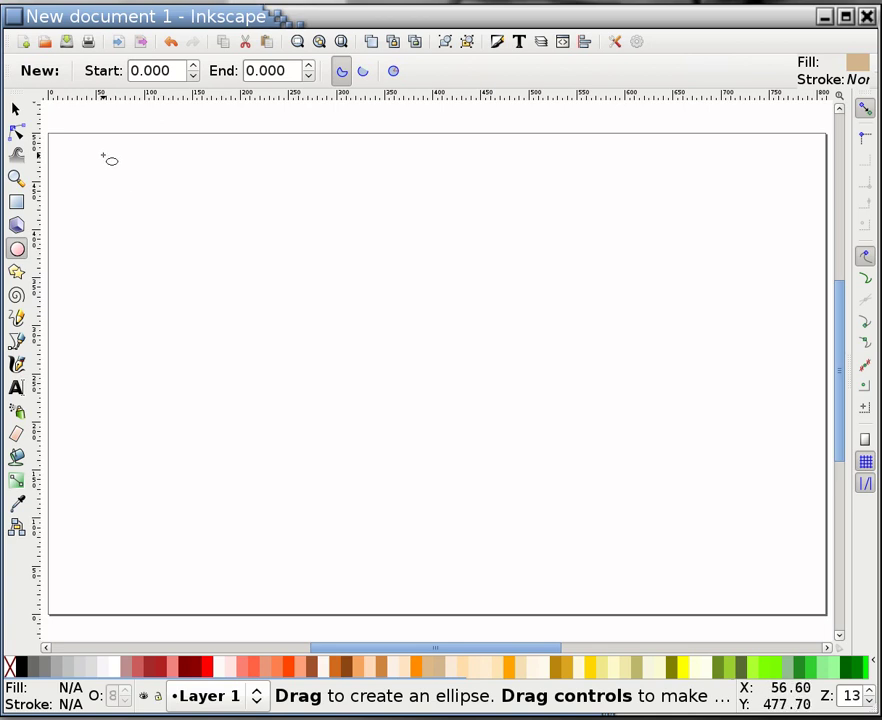
left_click_drag(111, 177, 514, 543)
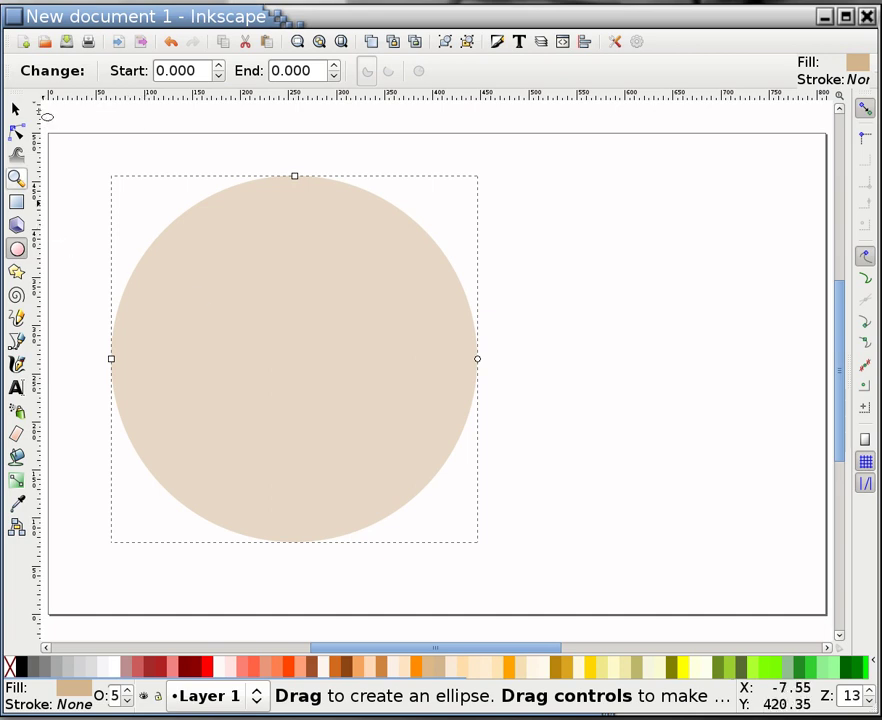
left_click(15, 108)
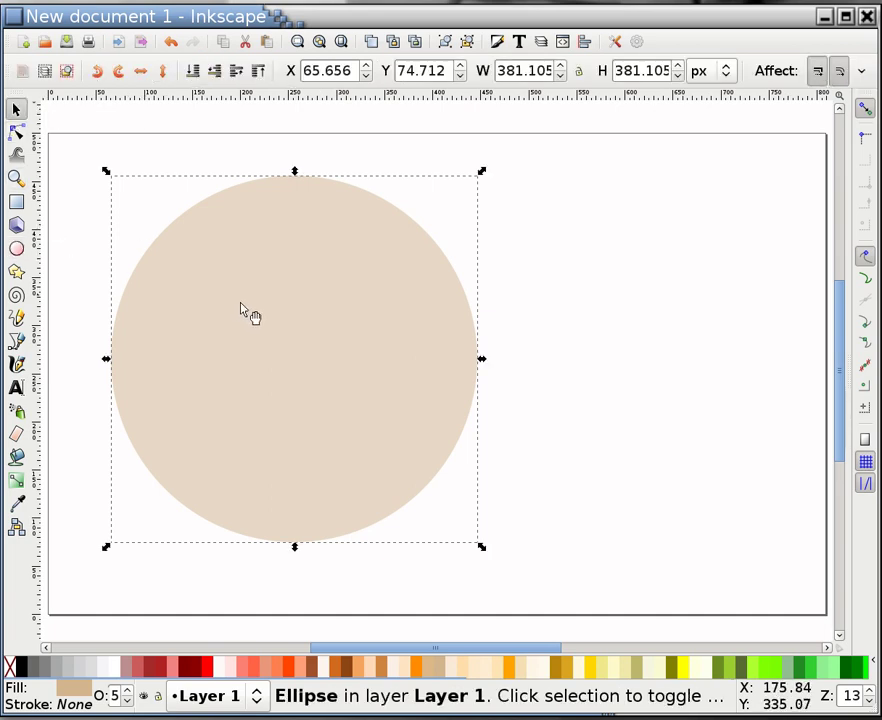
mouse_move(272, 291)
left_mouse_down()
mouse_move(457, 246)
mouse_move(581, 274)
mouse_move(278, 280)
mouse_move(270, 272)
left_mouse_up()
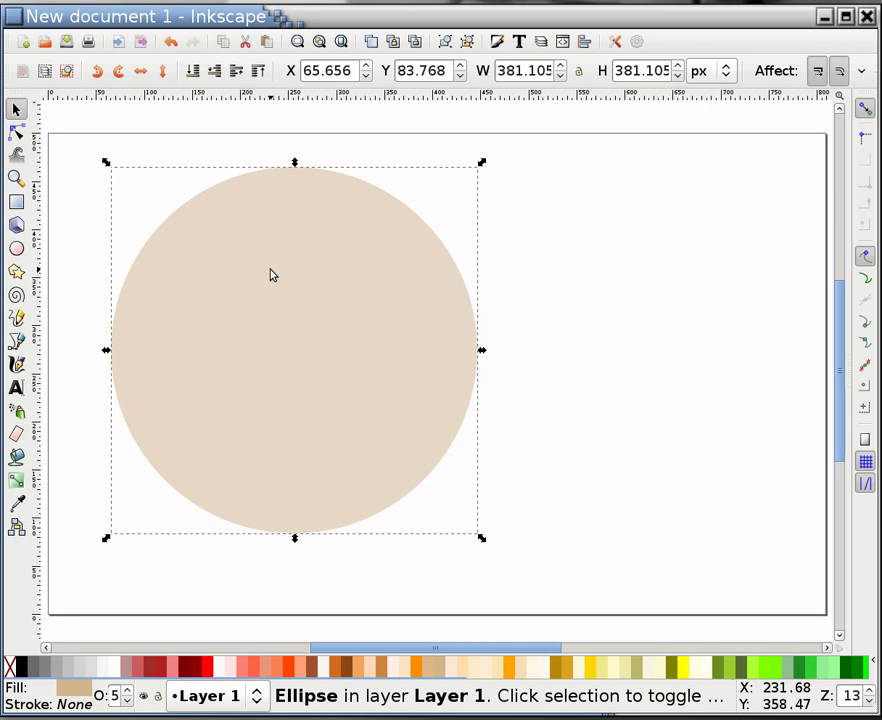
Step: Duplicate the circle and drag the copy right so it overlaps the original
right_click(270, 272)
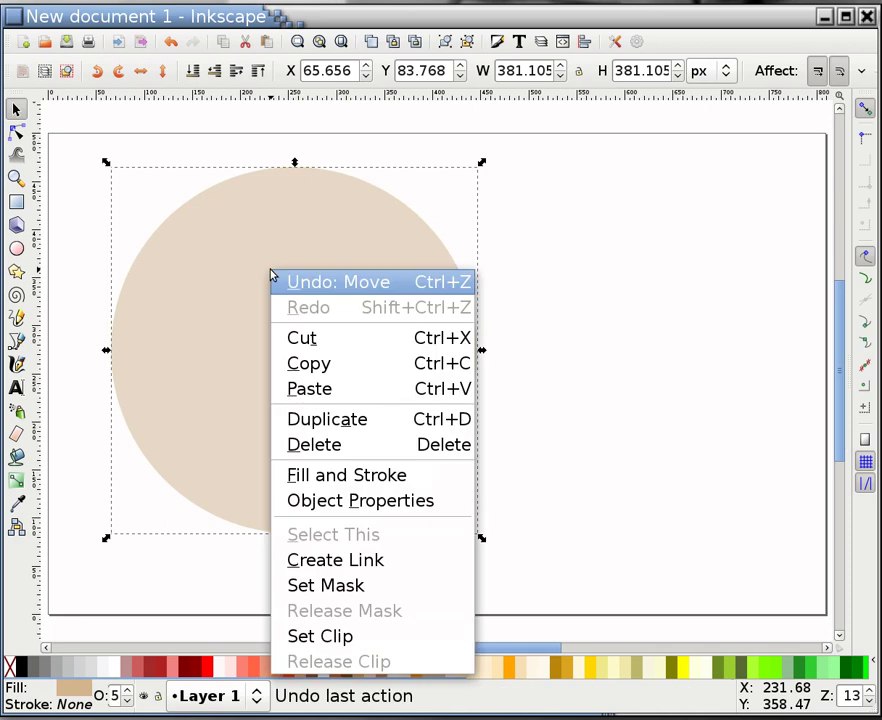
left_click(347, 421)
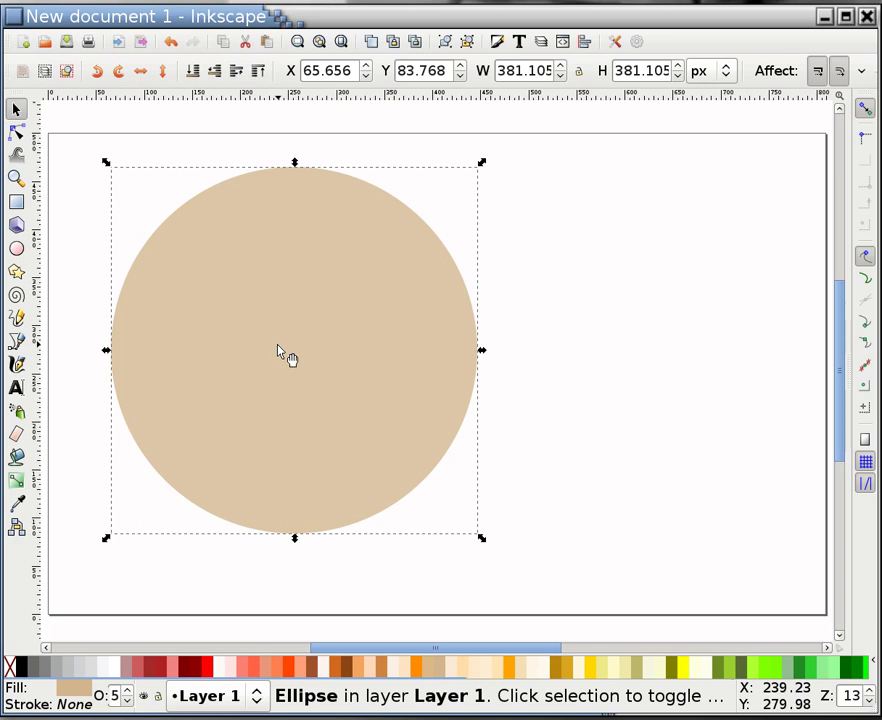
left_click_drag(430, 327, 541, 361)
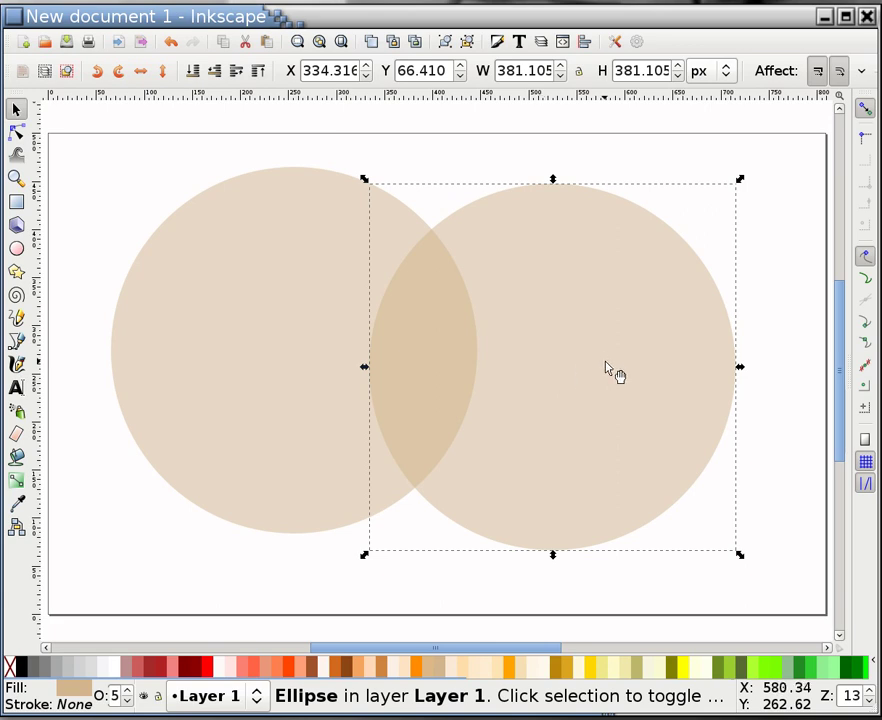
left_click_drag(614, 364, 618, 341)
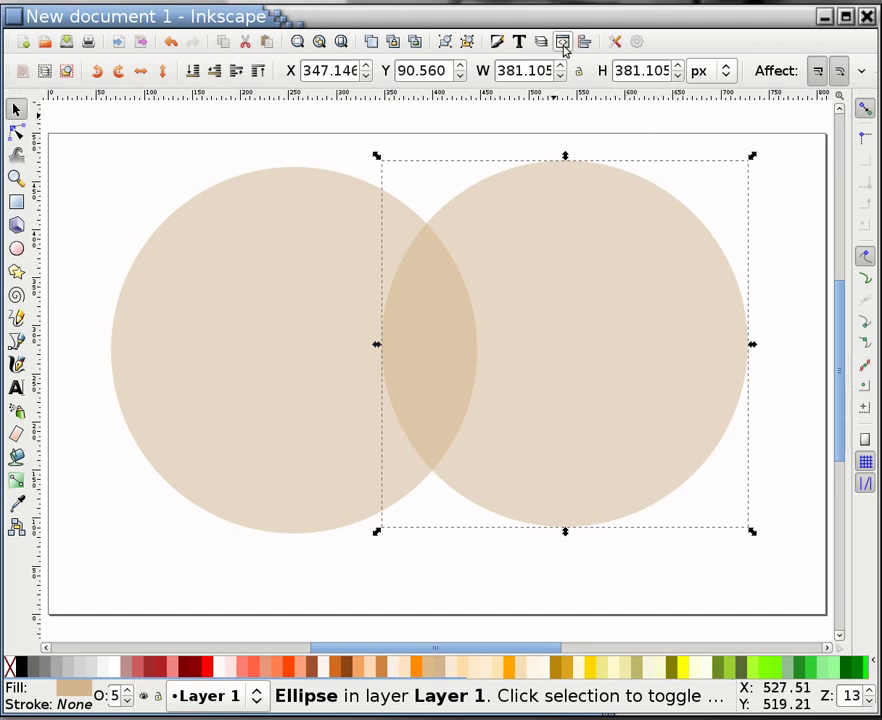
left_click_drag(86, 119, 802, 572)
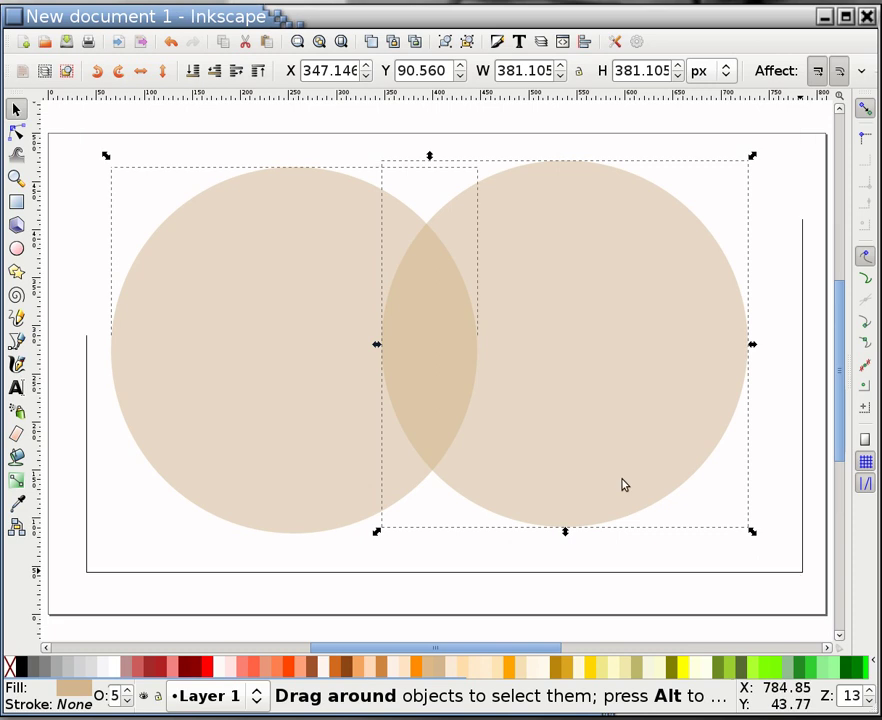
Step: Select both circles and centre them on the horizontal axis with Align and Distribute
left_click_drag(623, 485, 623, 485)
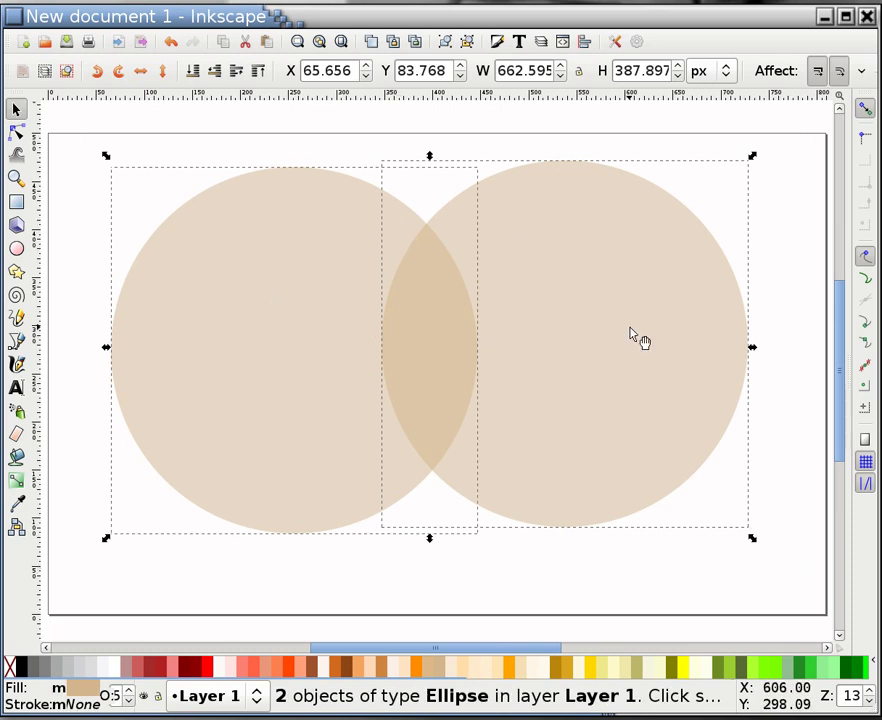
left_click(583, 43)
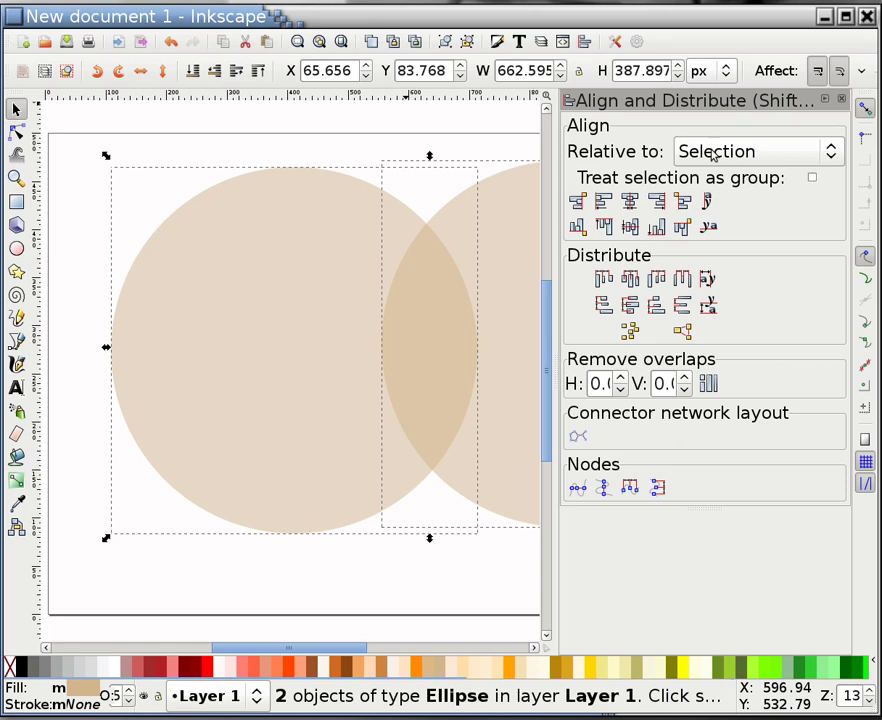
left_click(632, 232)
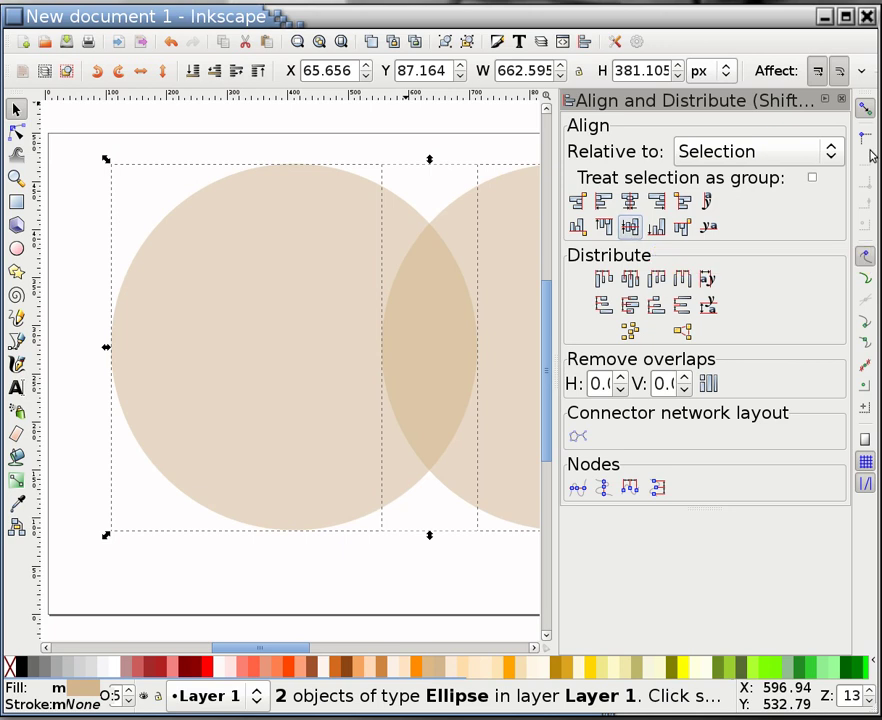
left_click(842, 97)
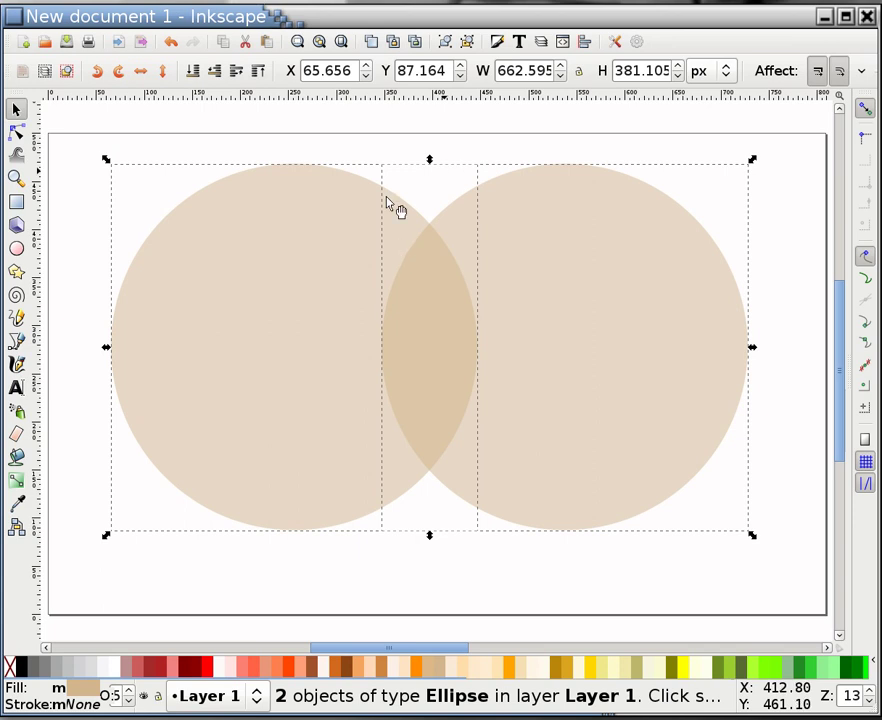
left_click(340, 128)
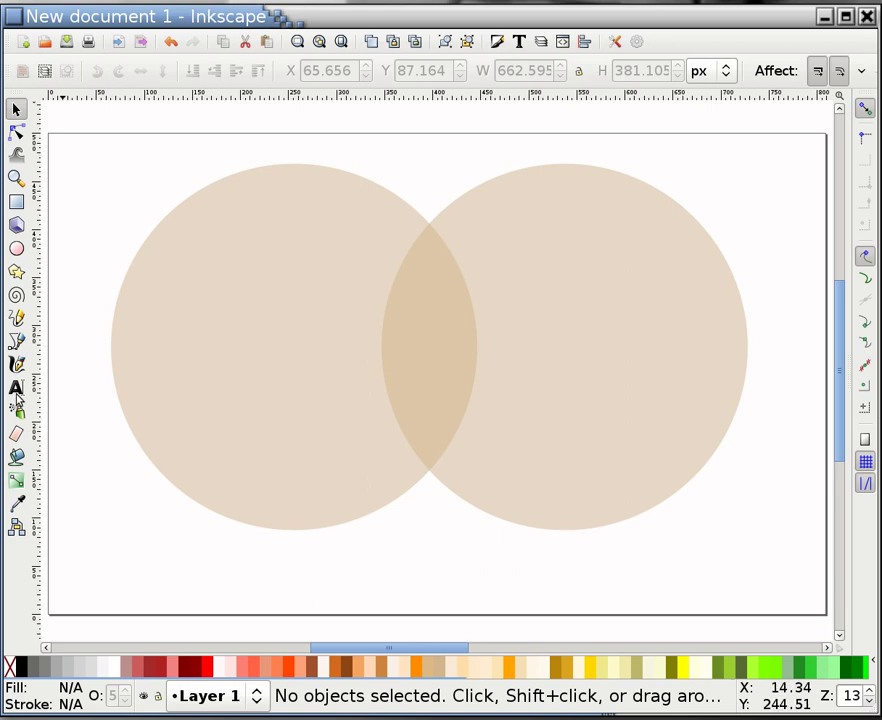
Step: Add text labels: 'me' in the left circle, 'you' in the right, 'us' in the overlap
key("t")
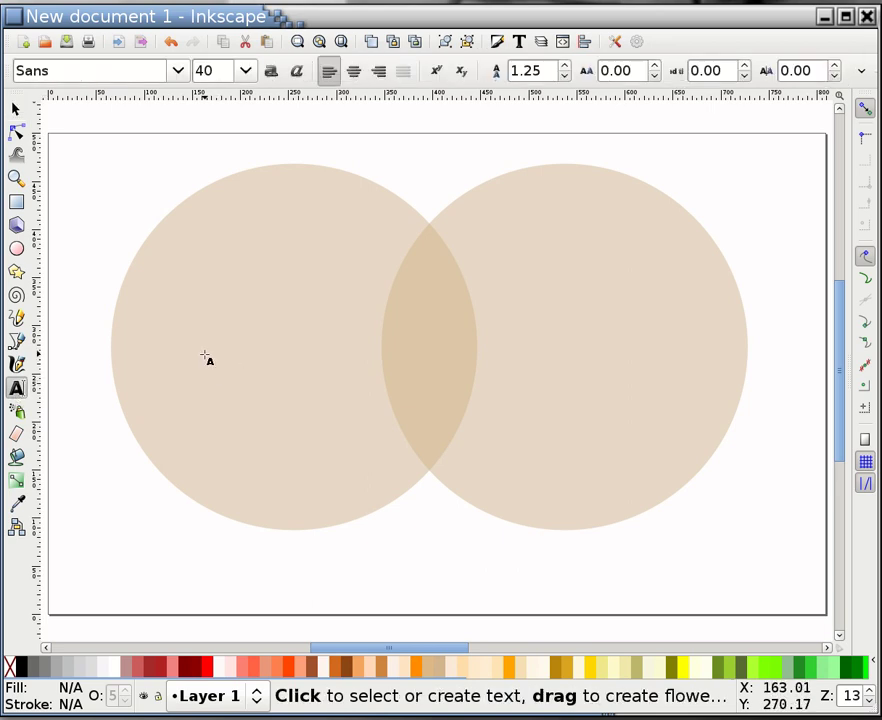
left_click(204, 355)
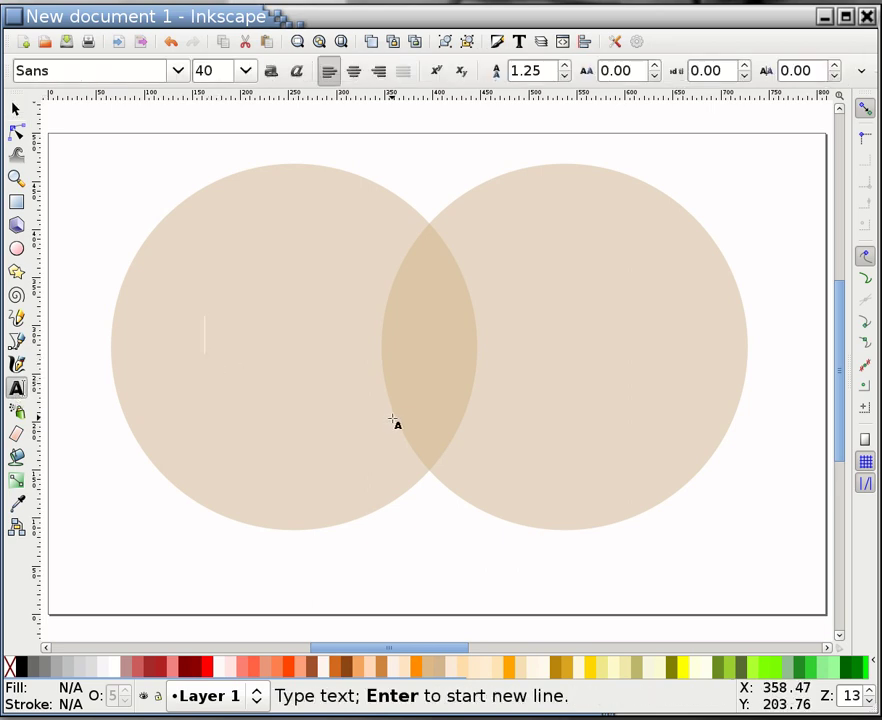
type("me")
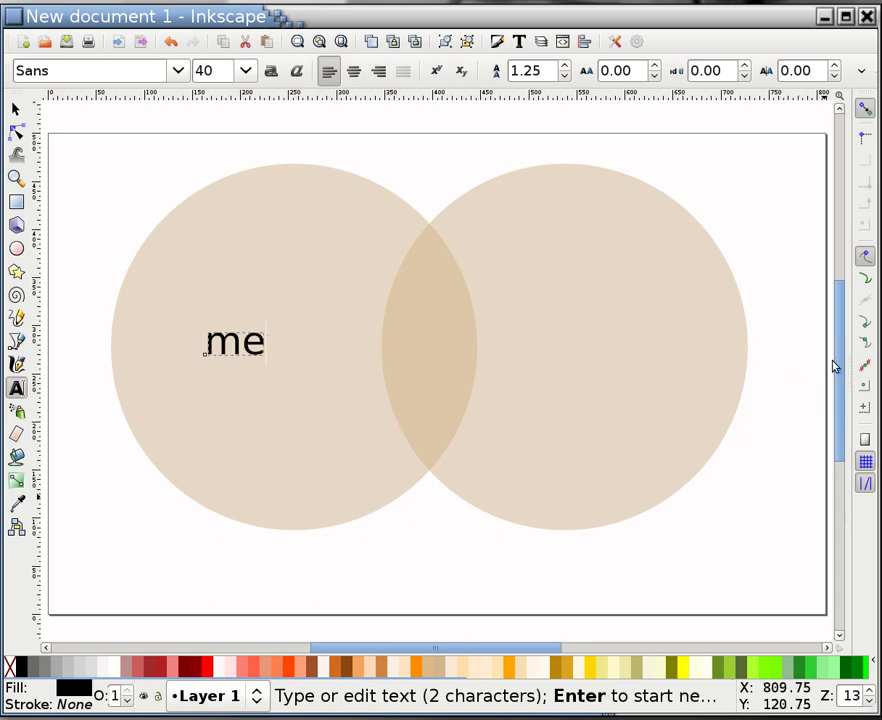
left_click(567, 367)
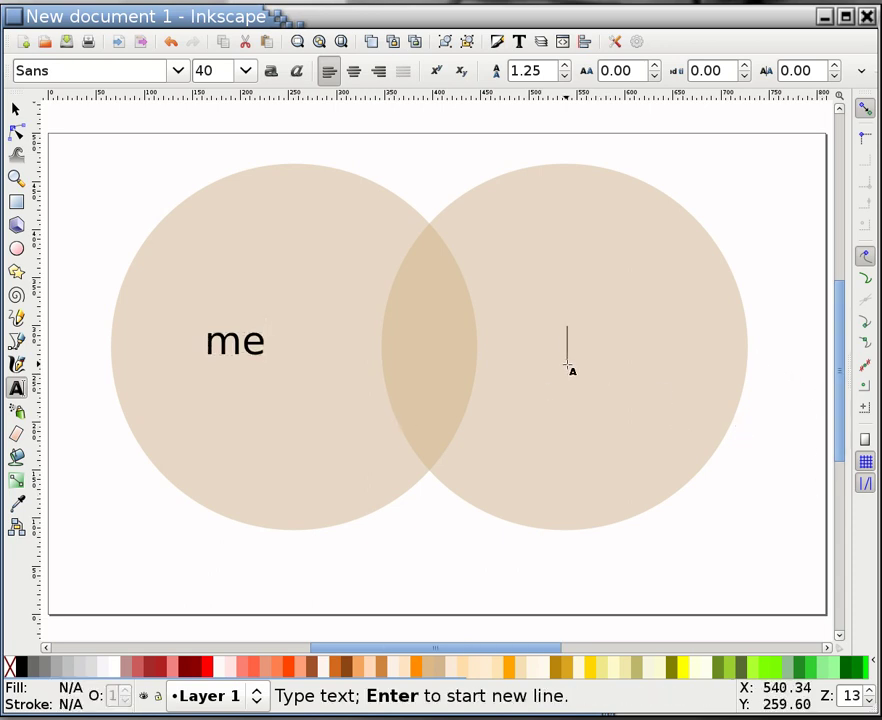
type("you")
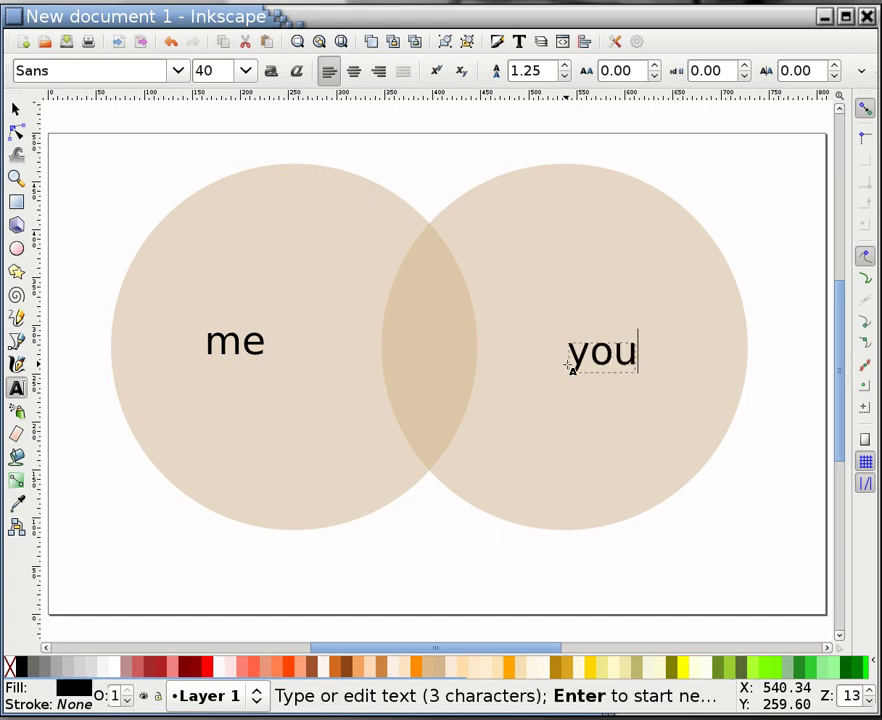
left_click(405, 367)
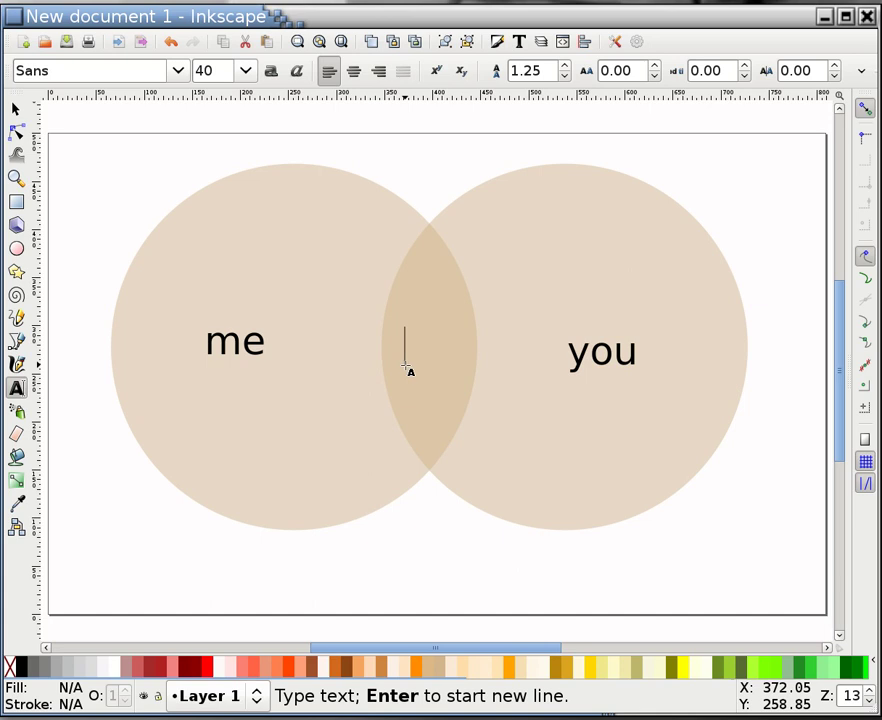
type("us")
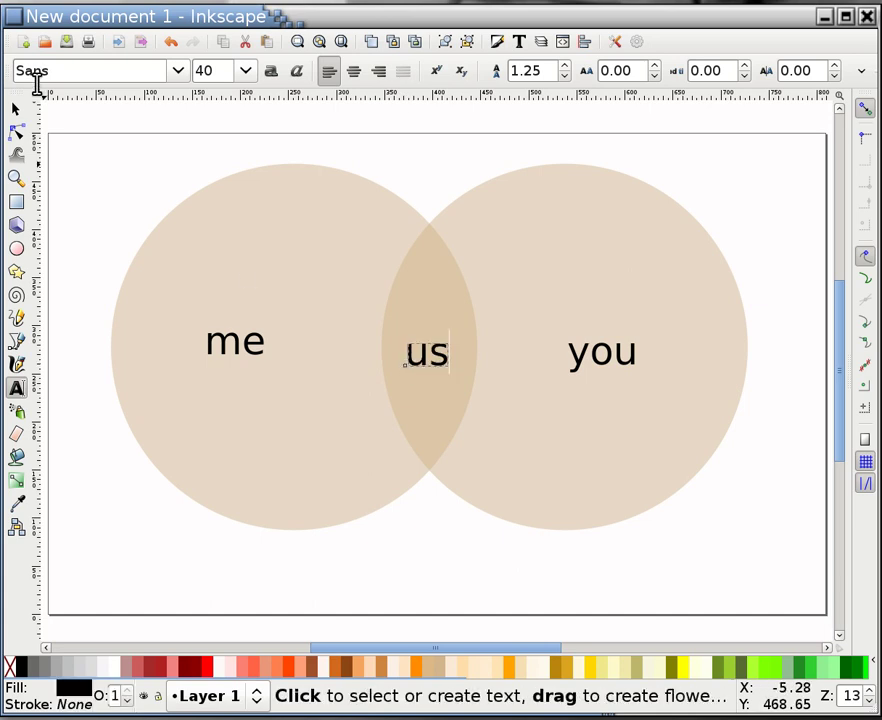
left_click(13, 117)
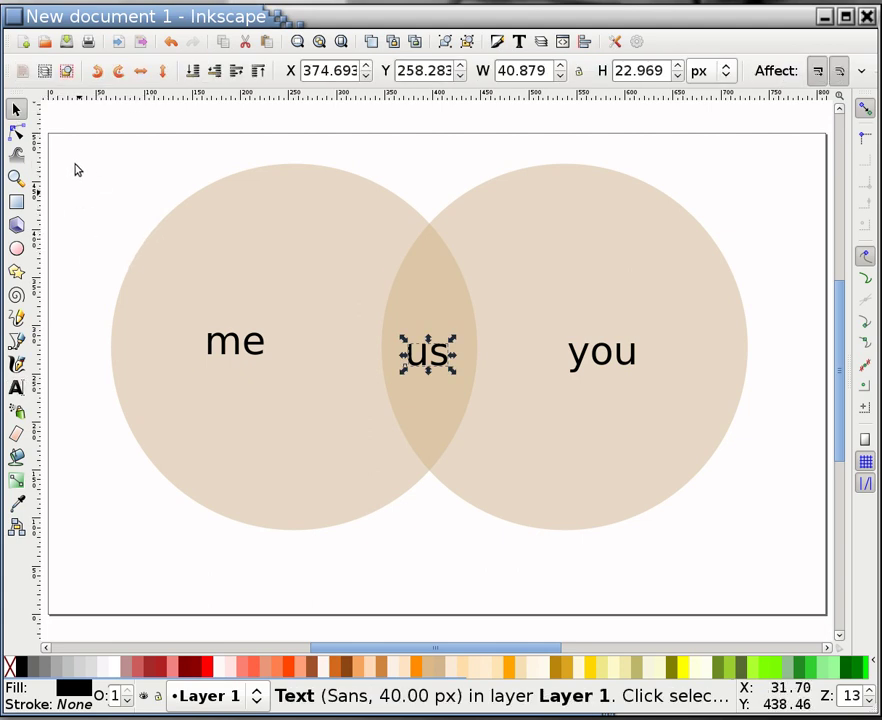
Step: Select both circles and all three labels and centre them on one horizontal axis
left_click_drag(65, 153, 546, 399)
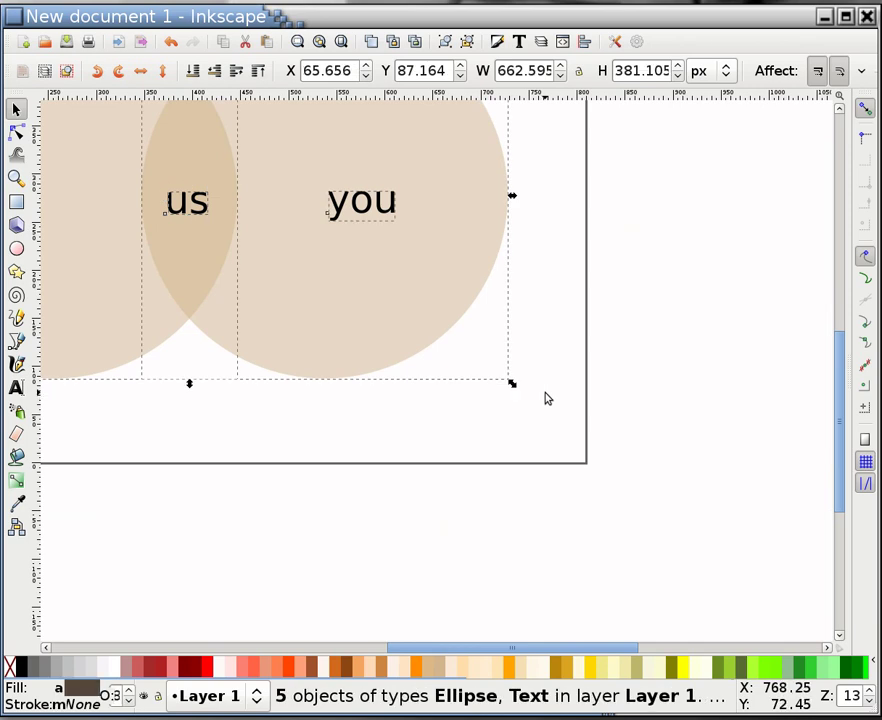
key("5")
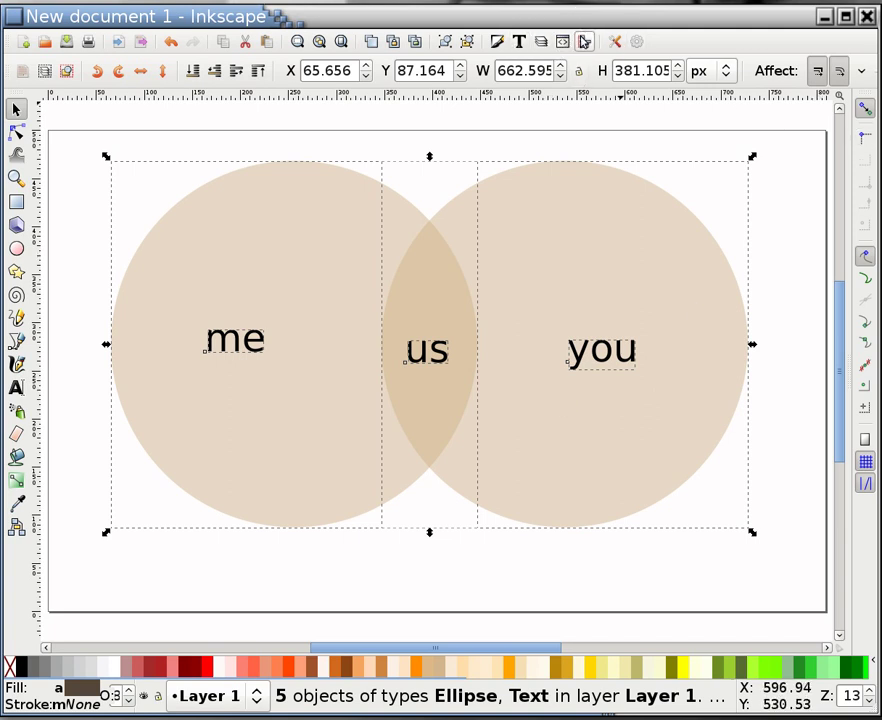
left_click(584, 42)
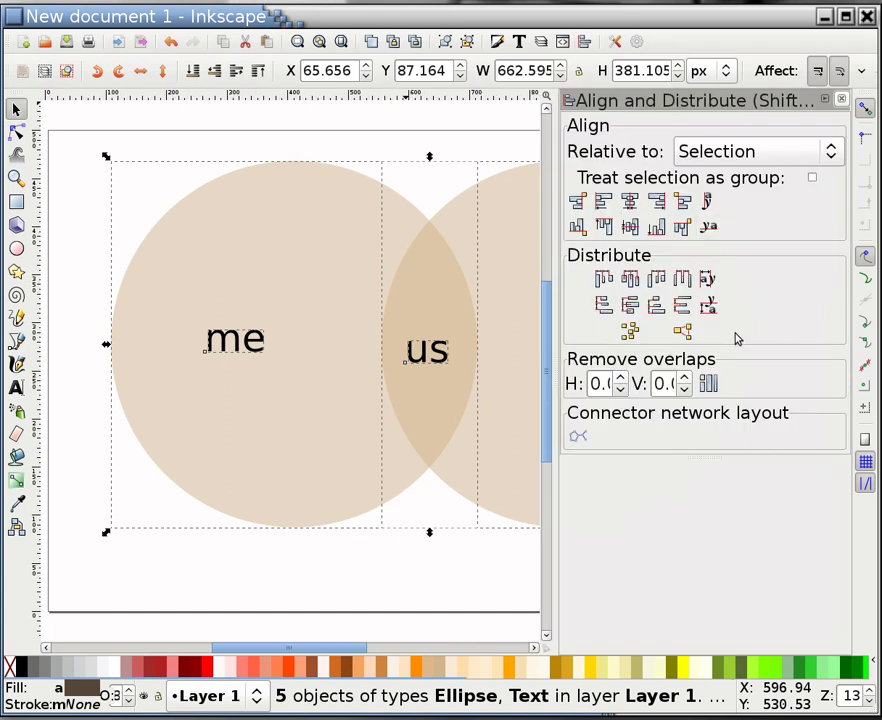
left_click(631, 227)
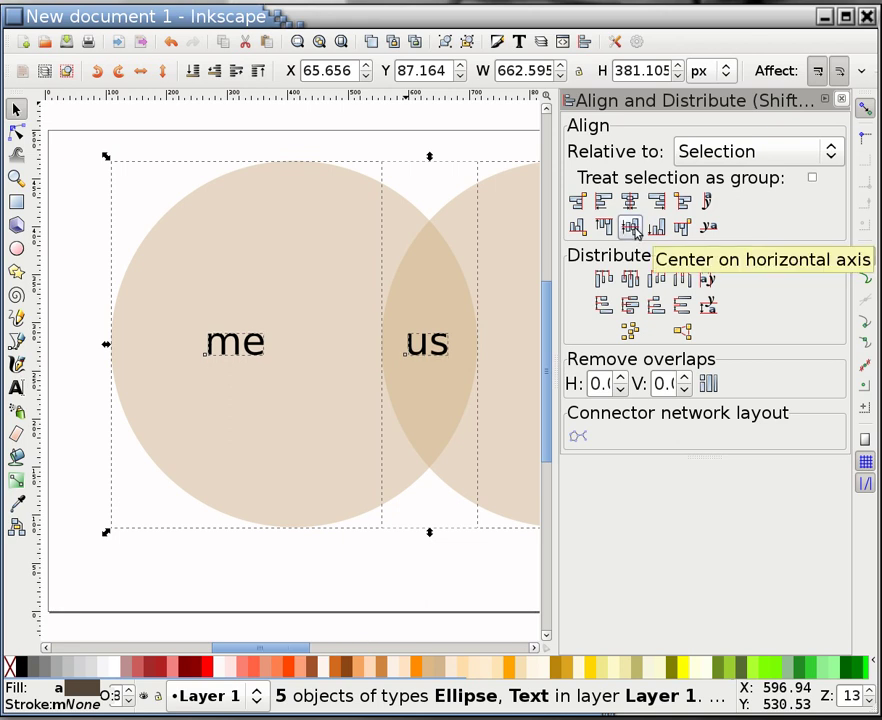
left_click(845, 101)
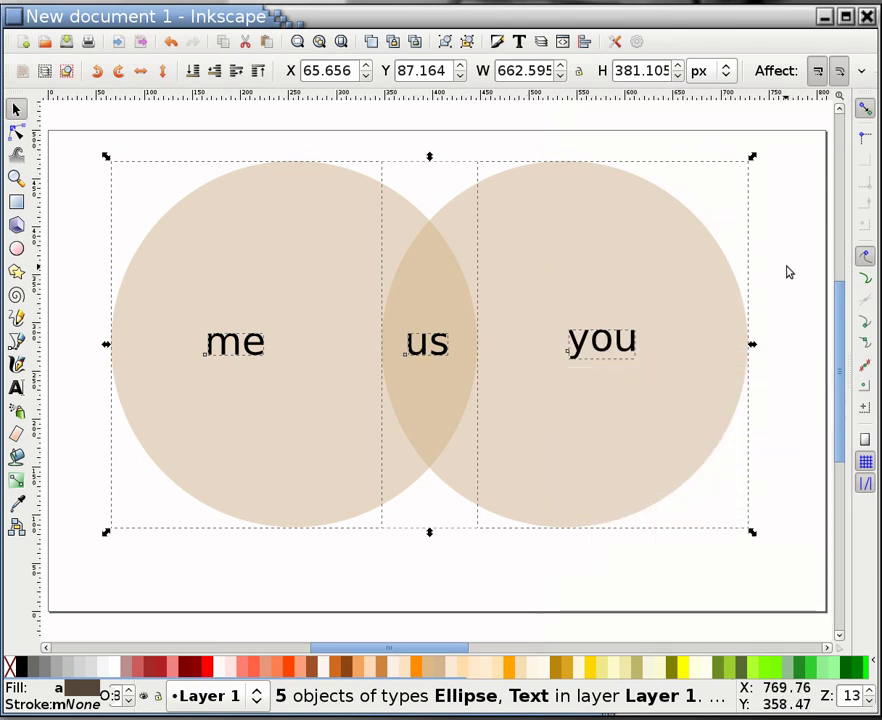
Step: Nudge the right circle left with Shift+Left so the circles overlap more
key("Escape")
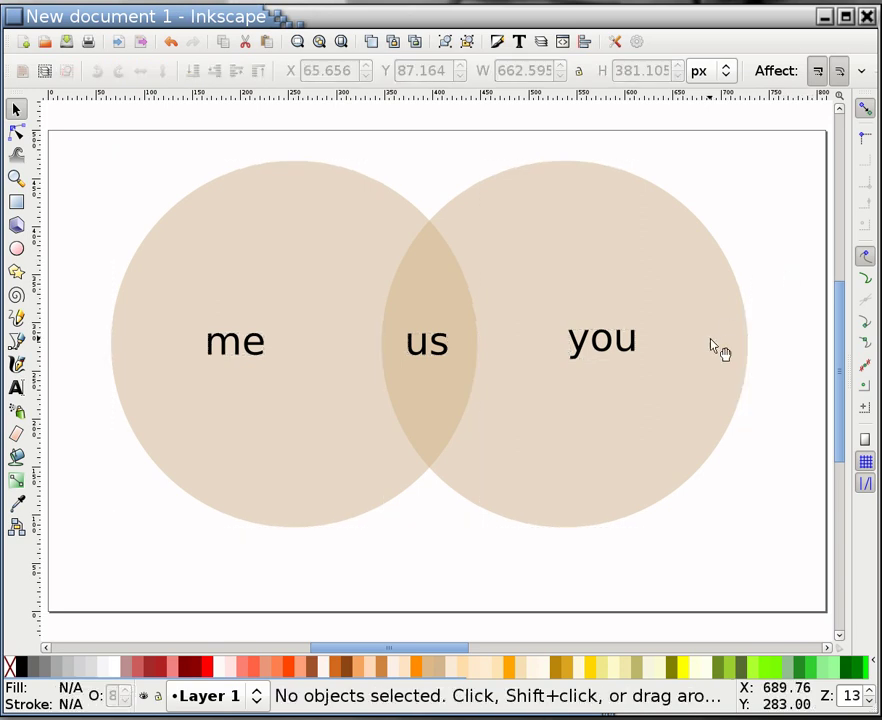
left_click(712, 346)
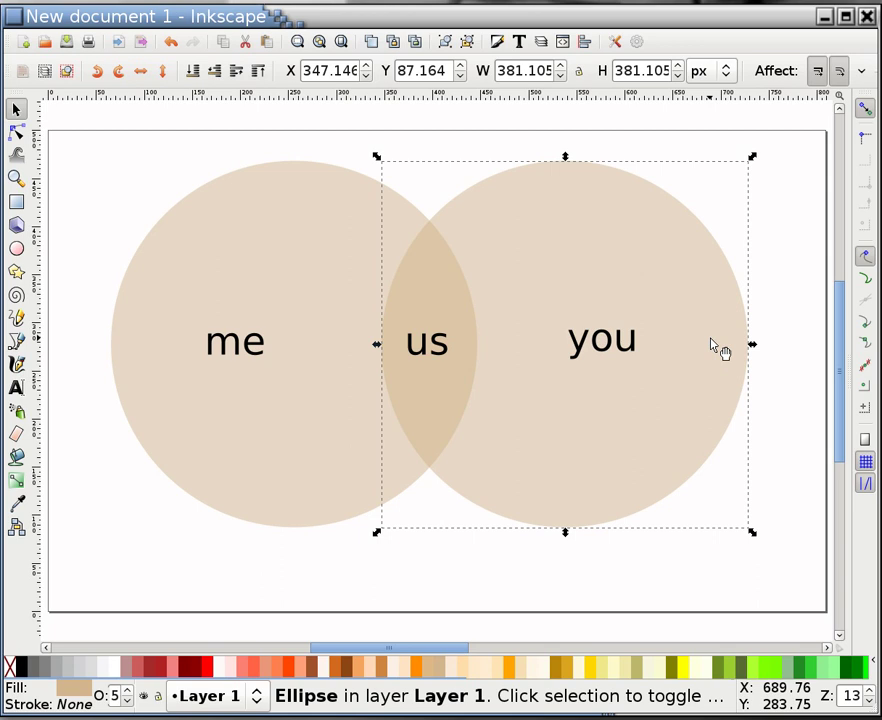
key("shift")
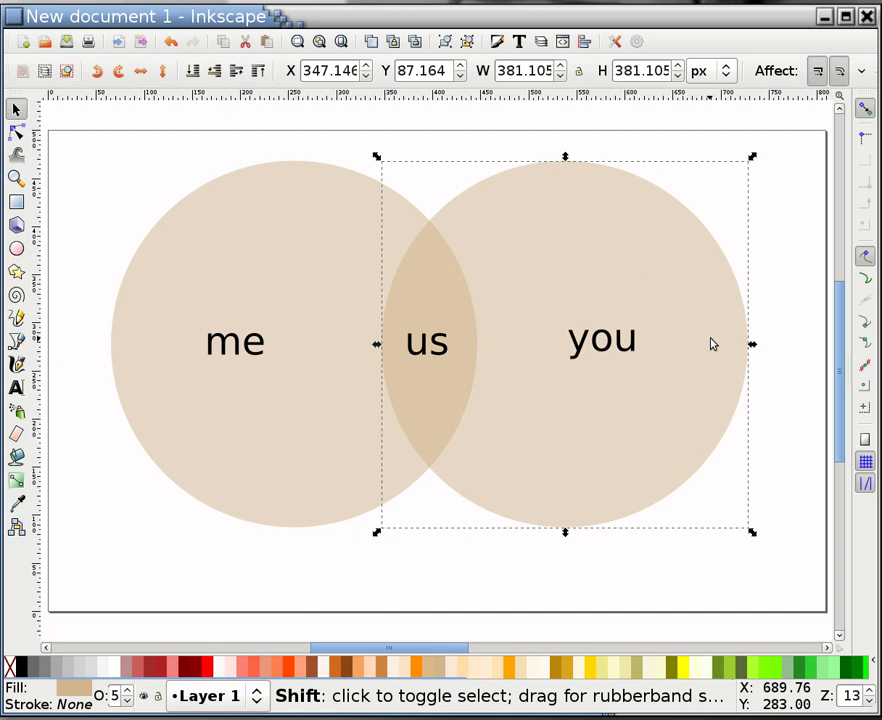
key("shift+Left")
key("shift+Left")
key("shift+Left")
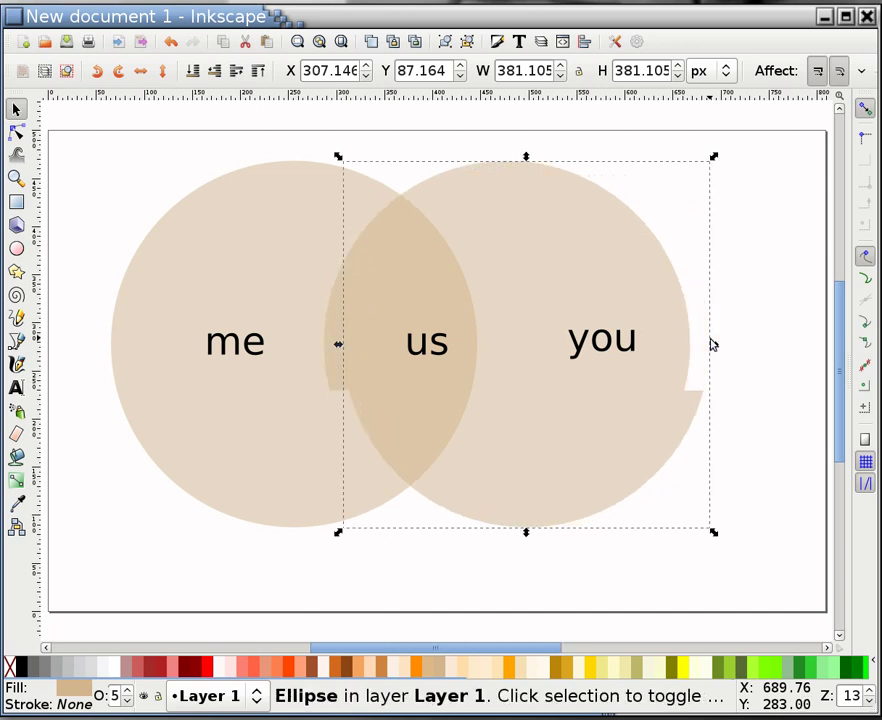
key("shift+Left")
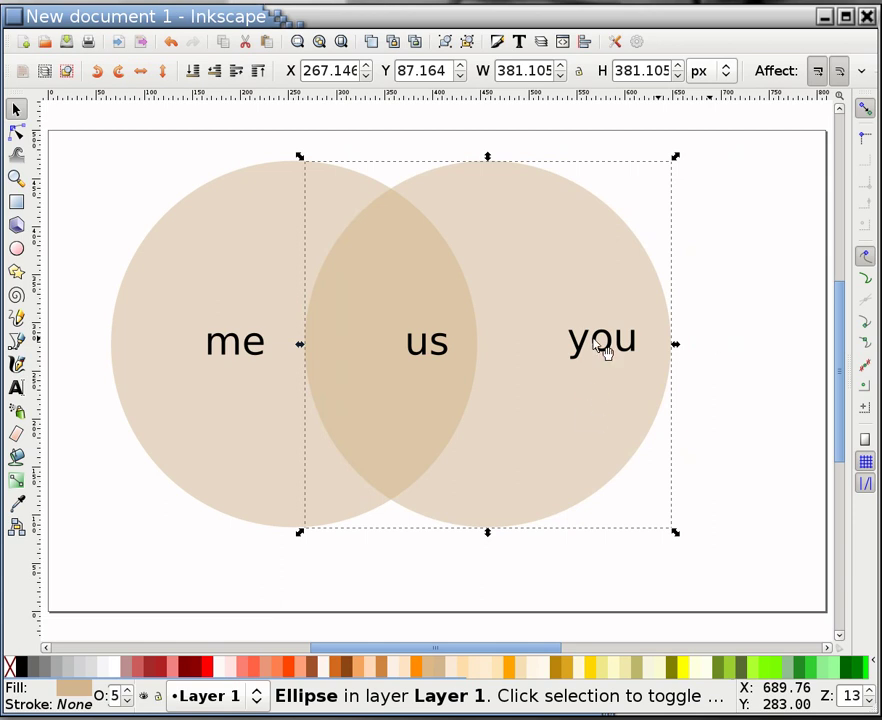
Step: Nudge the 'us' label left to recentre it in the overlap
left_click(441, 347)
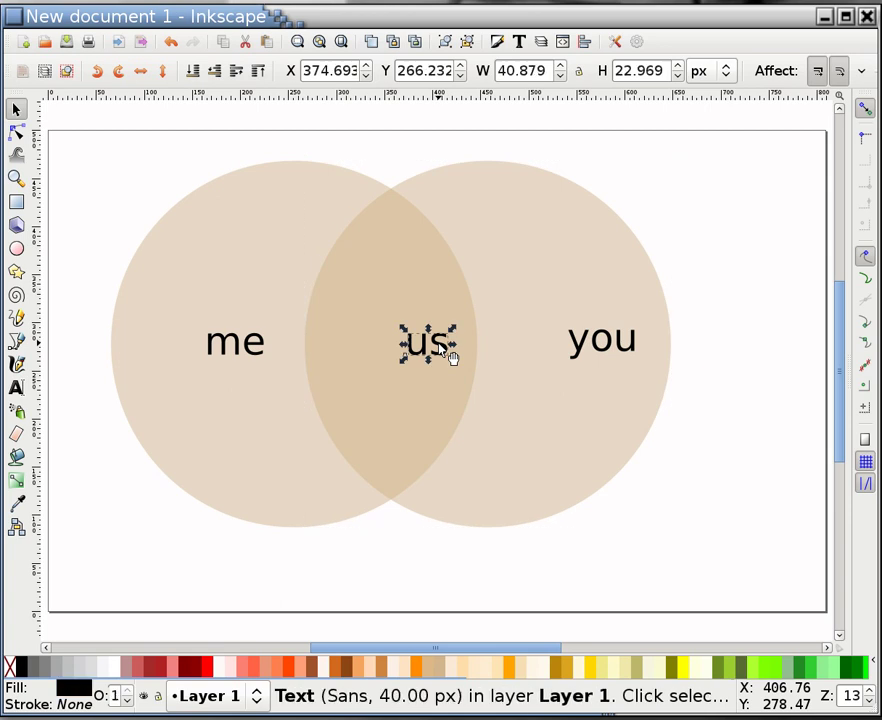
key("Left")
key("Left")
key("Left")
key("Left")
key("Left")
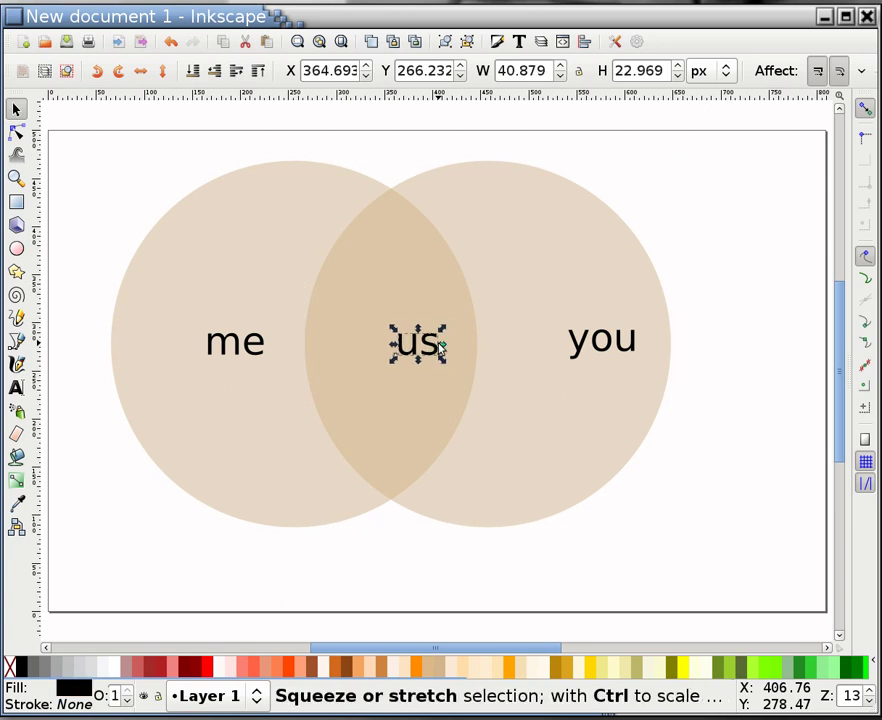
key("Left")
key("Left")
key("Left")
key("Left")
key("Left")
key("Left")
key("Left")
key("Left")
key("Left")
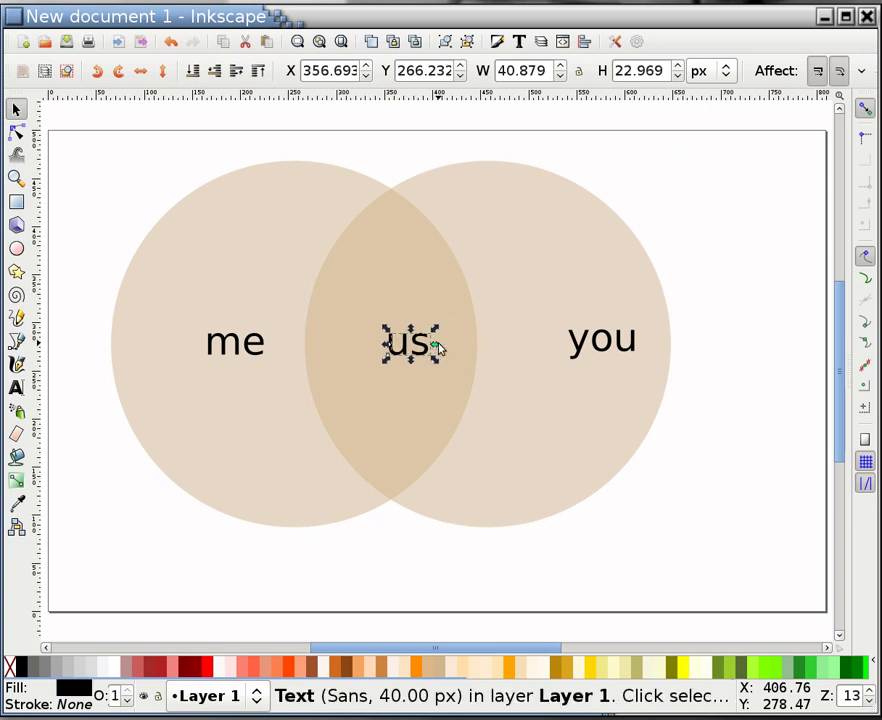
key("Left")
key("Left")
key("Left")
key("Right")
key("Right")
key("Right")
Step: Shift 'you' left to X 503.531 px and 'me' slightly left to X 162.640 px
left_click(599, 357)
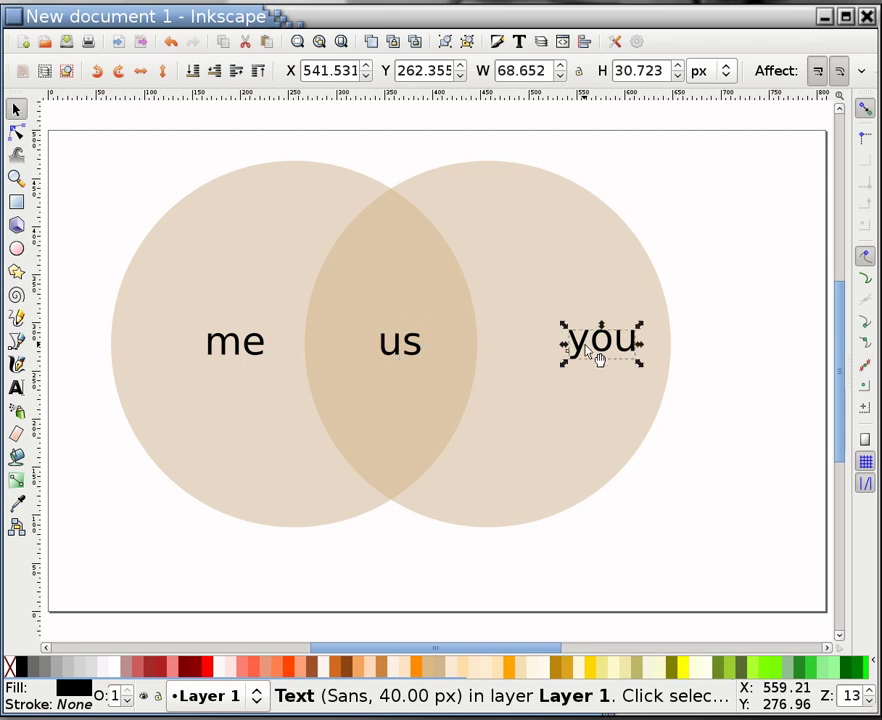
key("Left")
key("Left")
key("Left")
key("Left")
key("Left")
key("Left")
key("Left")
key("Left")
key("Left")
key("Left")
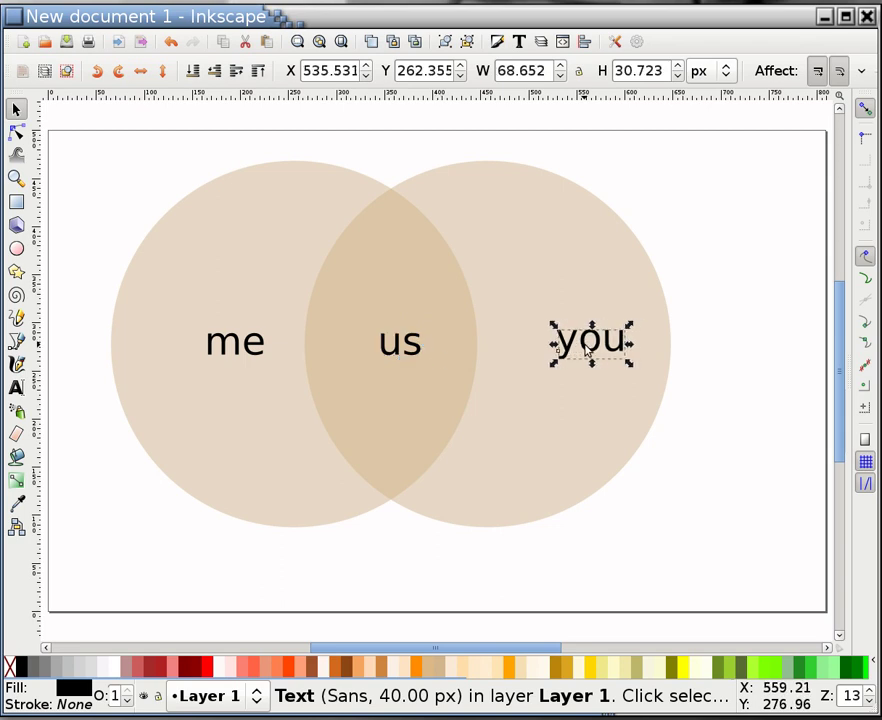
key("Left")
key("Left")
key("Left")
key("Left")
key("Left")
key("Left")
key("Left")
key("Left")
key("Left")
key("Left")
key("Left")
key("Left")
key("Left")
key("Left")
key("Left")
key("Left")
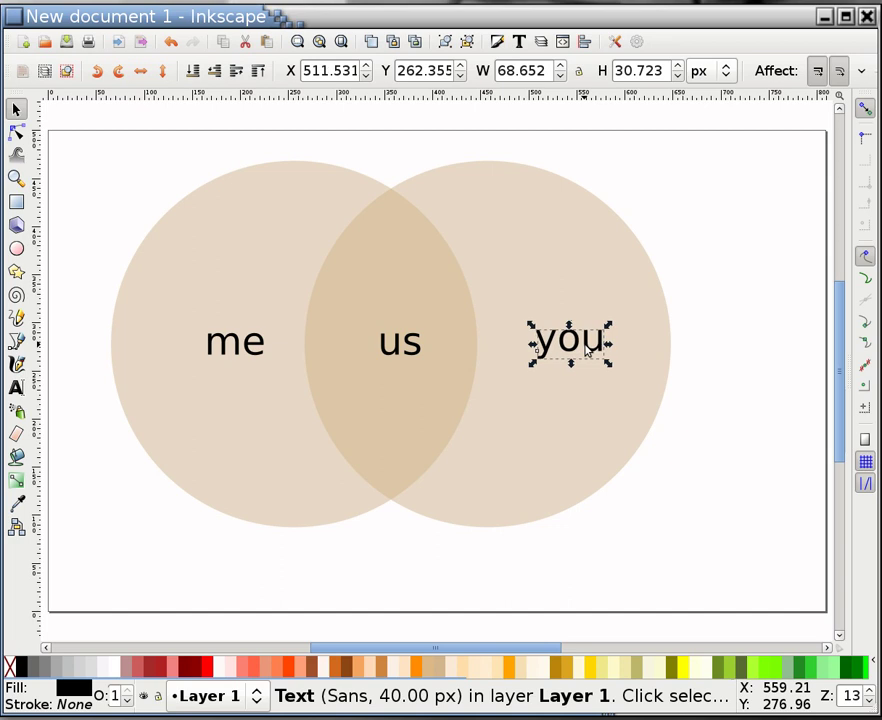
left_click(245, 351)
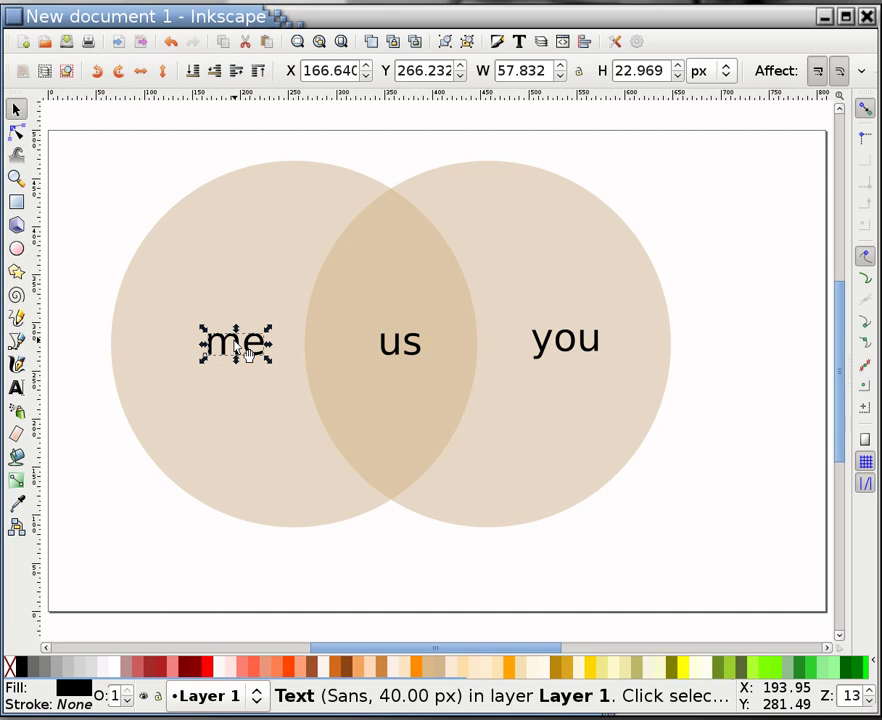
key("Left")
key("Left")
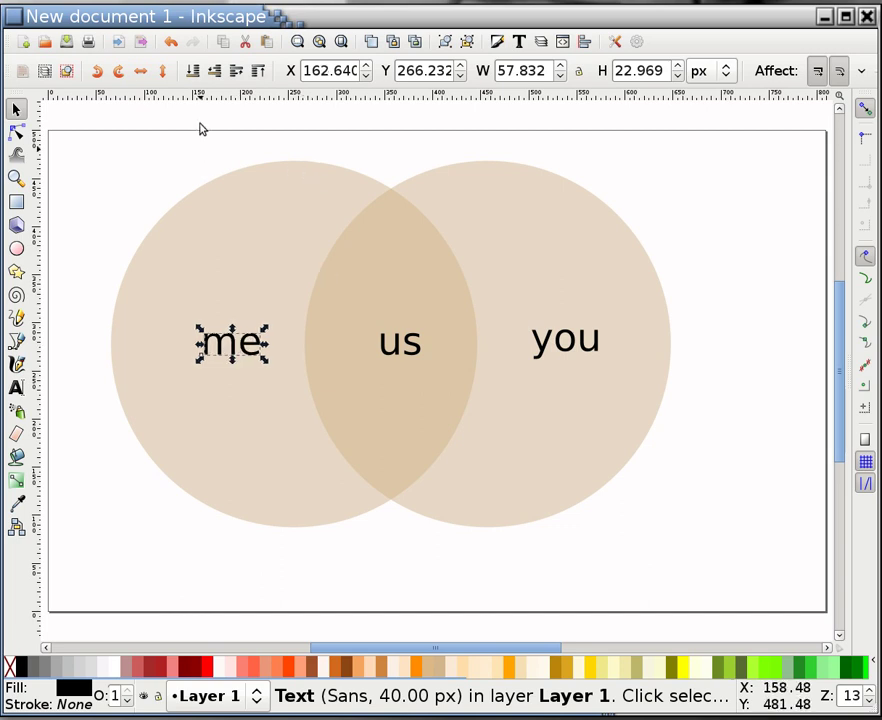
Step: Scale the whole diagram up proportionally, centre it, and move it 20 px down to Y 35.978 px
left_click_drag(91, 144, 741, 570)
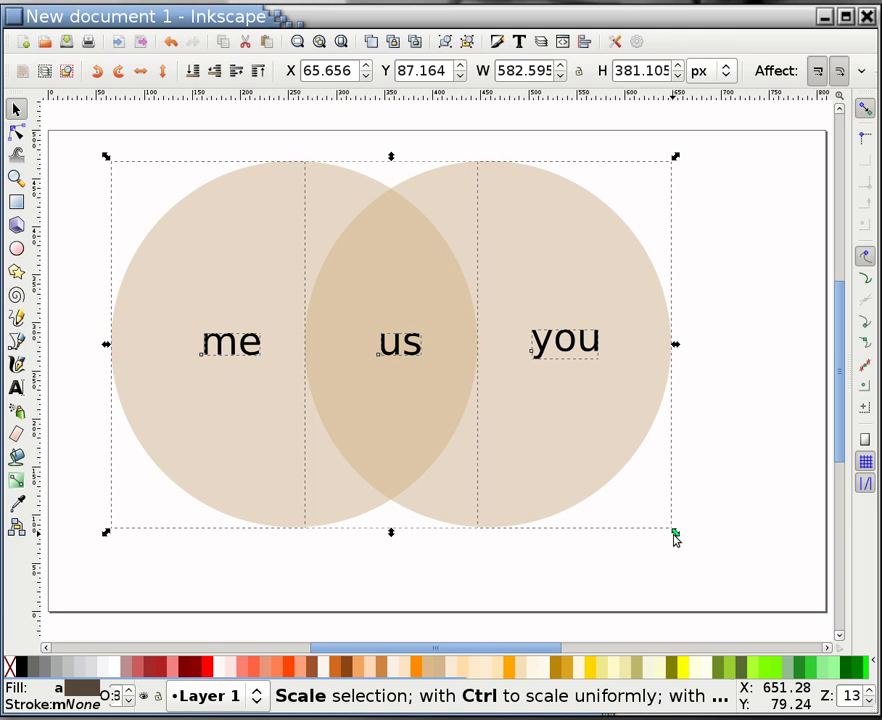
key("ctrl")
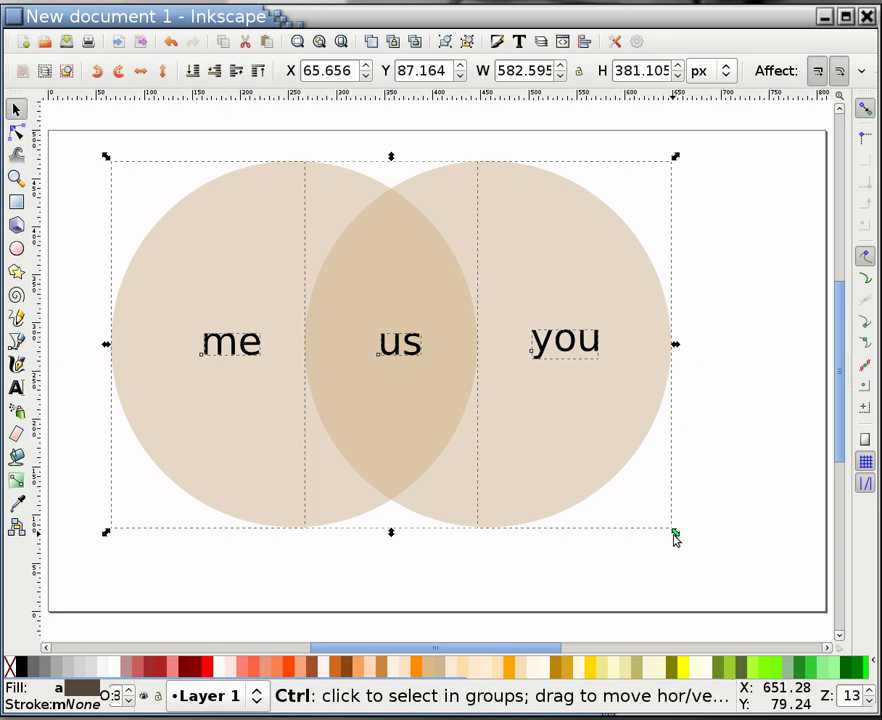
left_click_drag(675, 534, 716, 573)
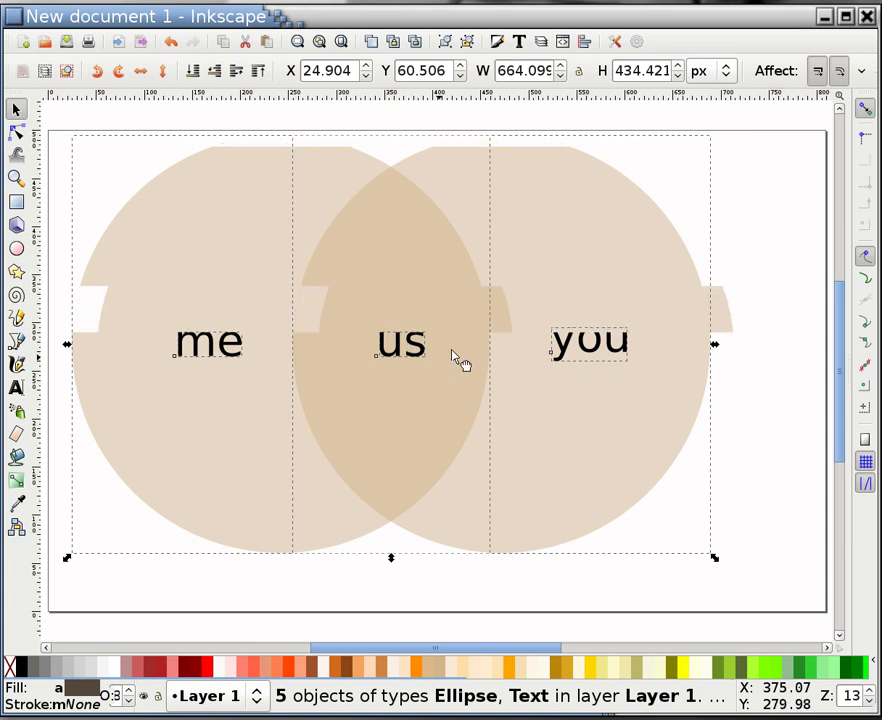
left_click_drag(463, 363, 463, 363)
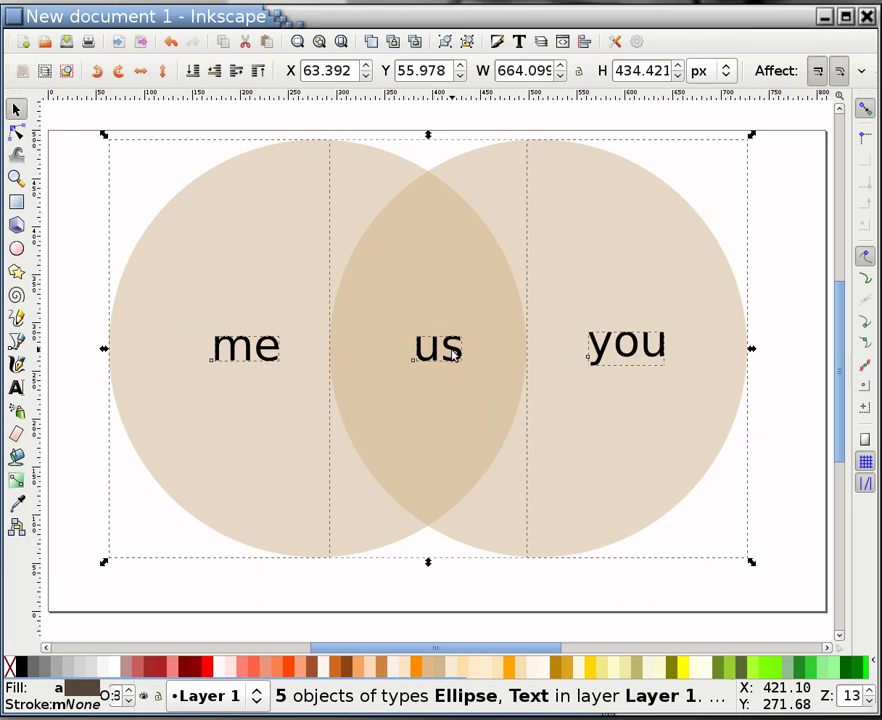
key("shift")
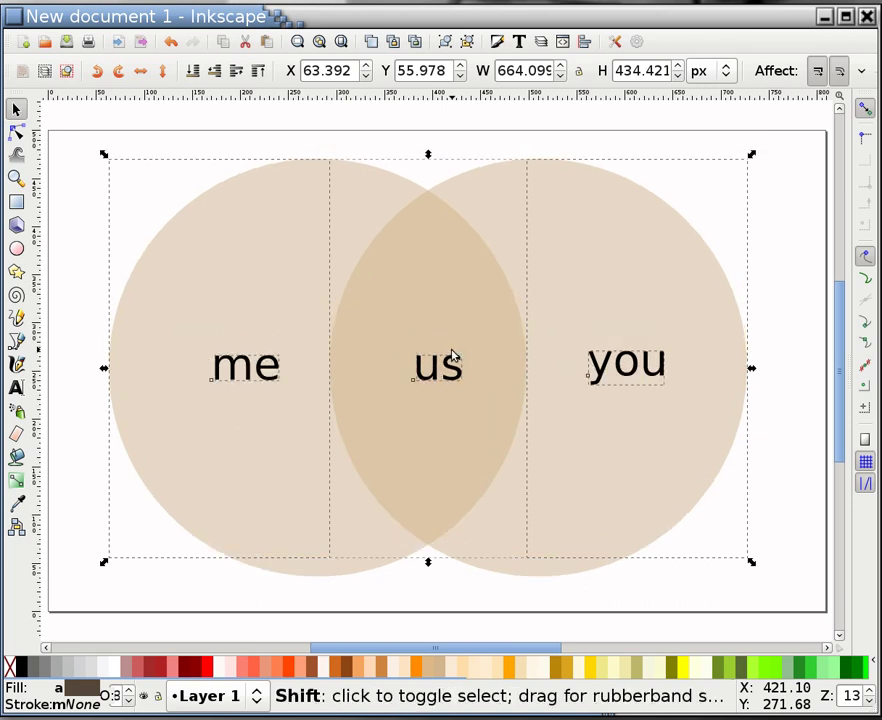
key("shift+Down")
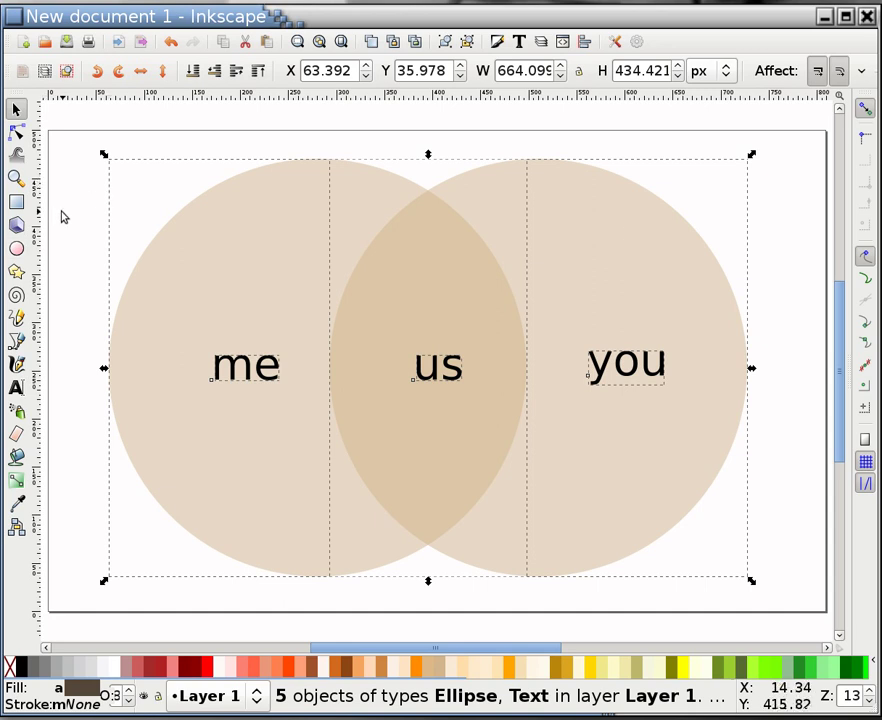
key("Escape")
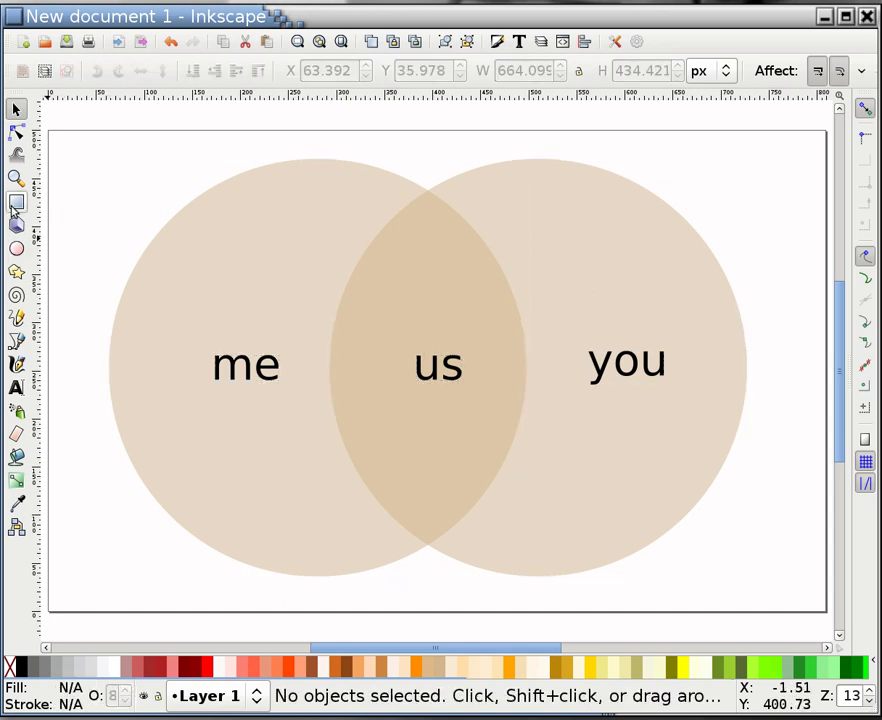
Step: With the Rectangle tool active, enable snapping and the bounding-box snap options
left_click(15, 203)
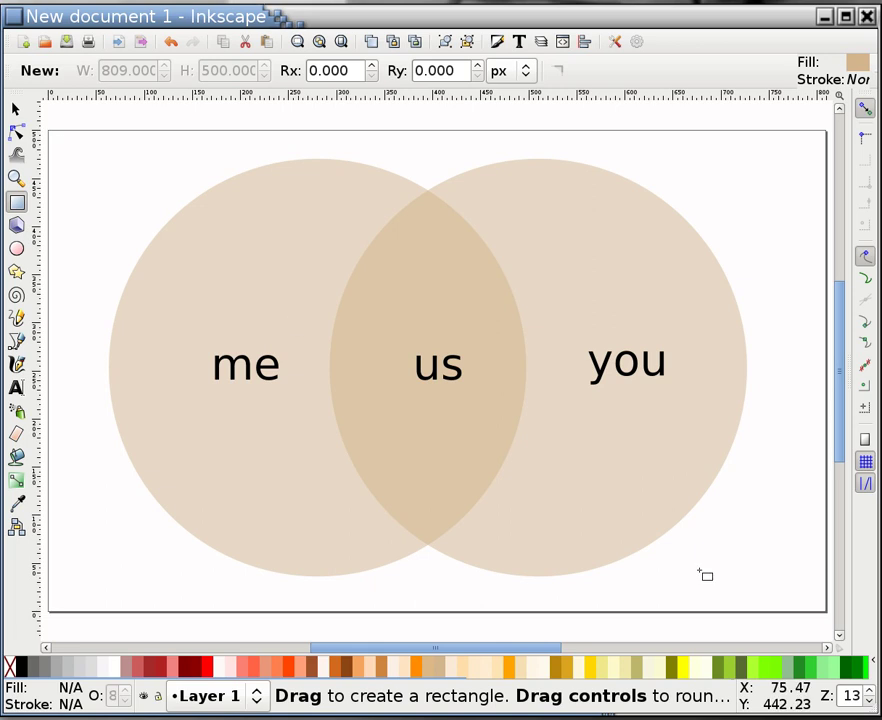
left_click(867, 112)
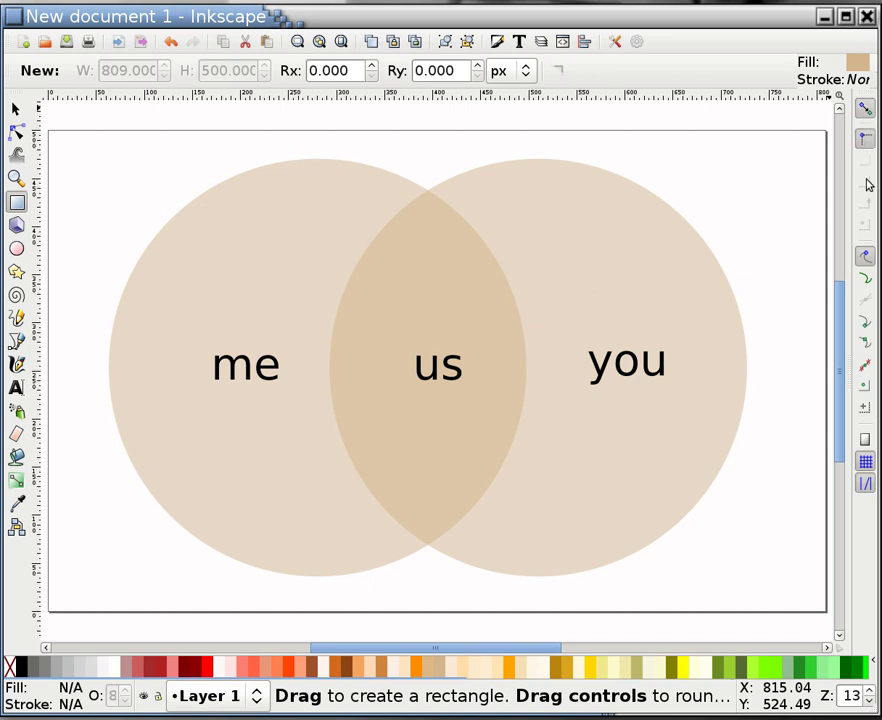
left_click(867, 140)
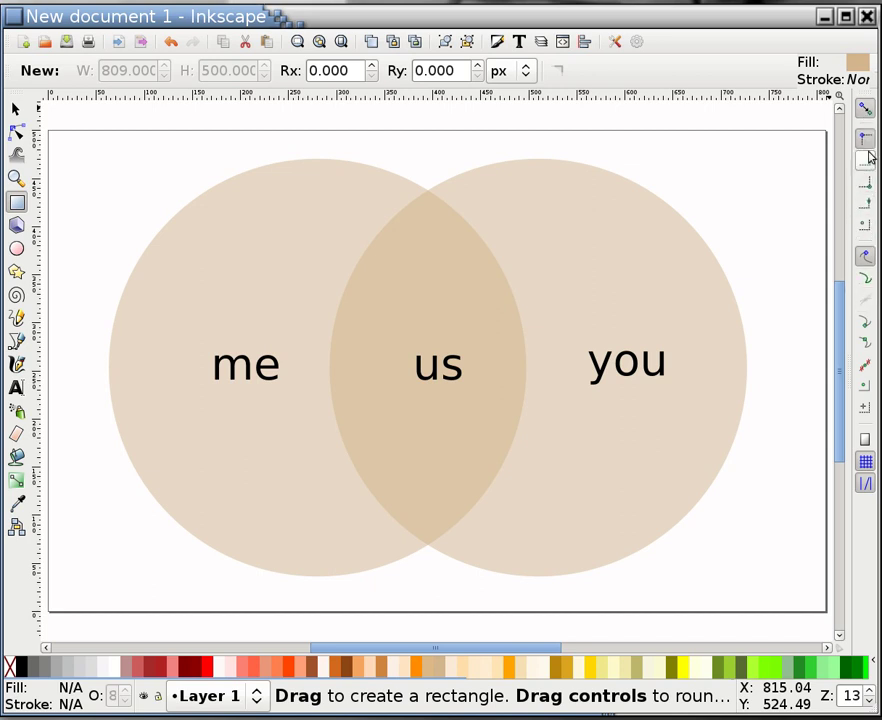
left_click(867, 159)
left_click(864, 184)
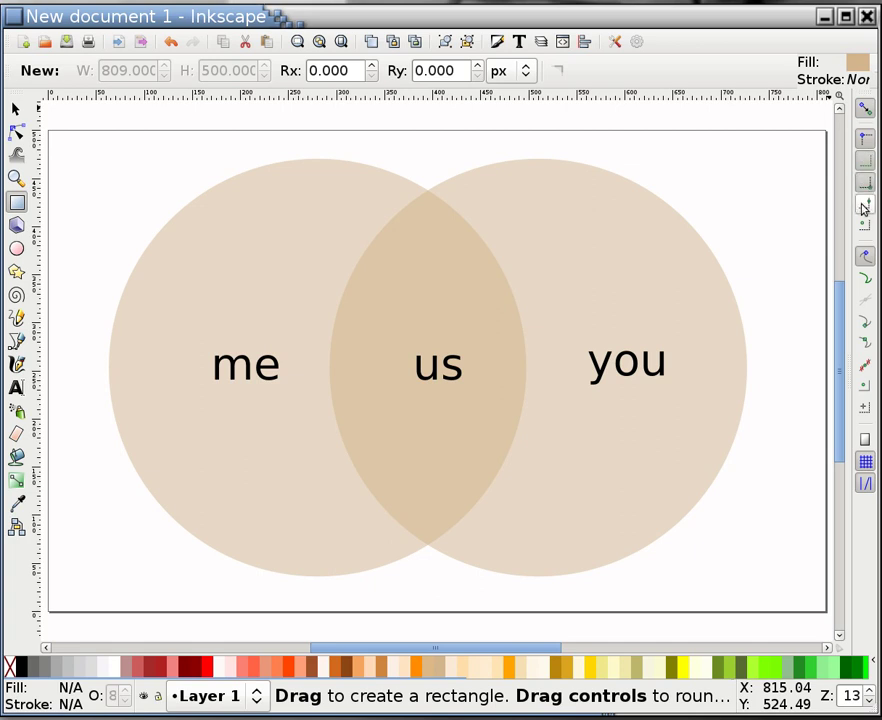
left_click(864, 206)
left_click(866, 232)
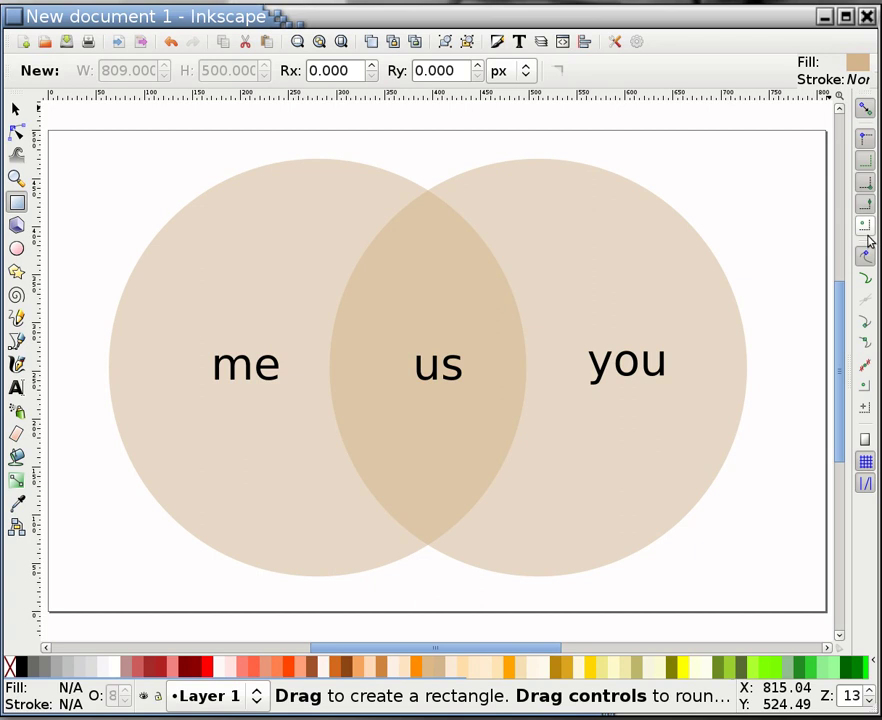
Step: Enable the node, page-border and other snap options, then toggle snapping off and on
left_click(868, 278)
left_click(864, 300)
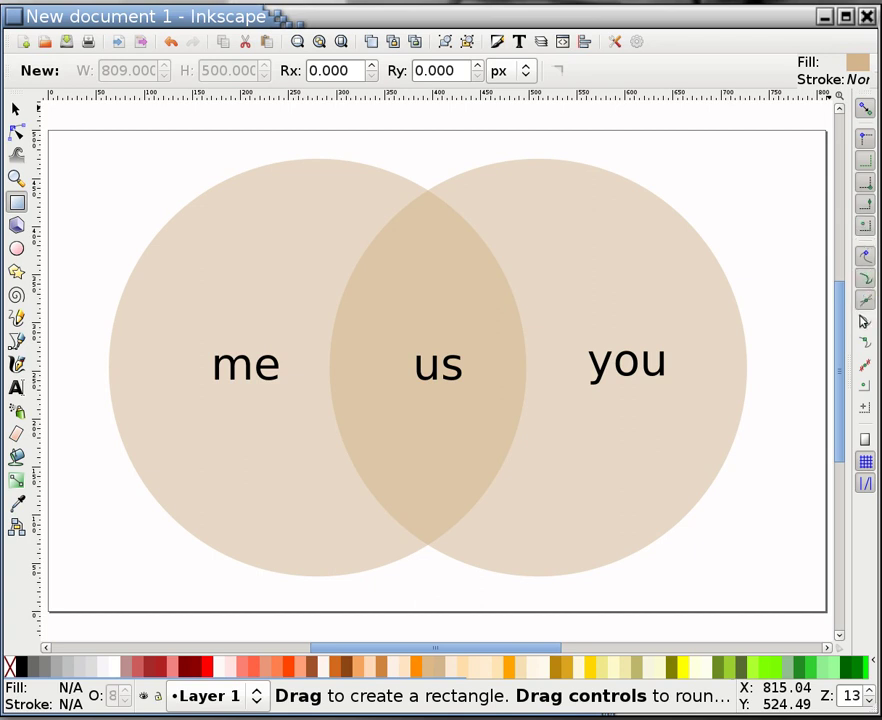
left_click(865, 321)
left_click(867, 366)
left_click(866, 386)
left_click(866, 409)
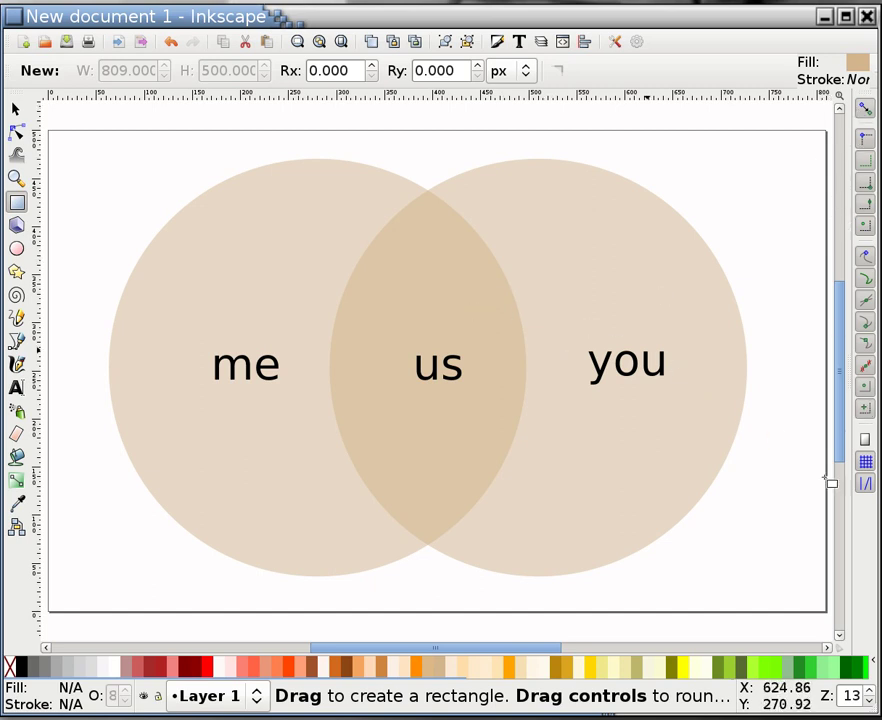
left_click(863, 447)
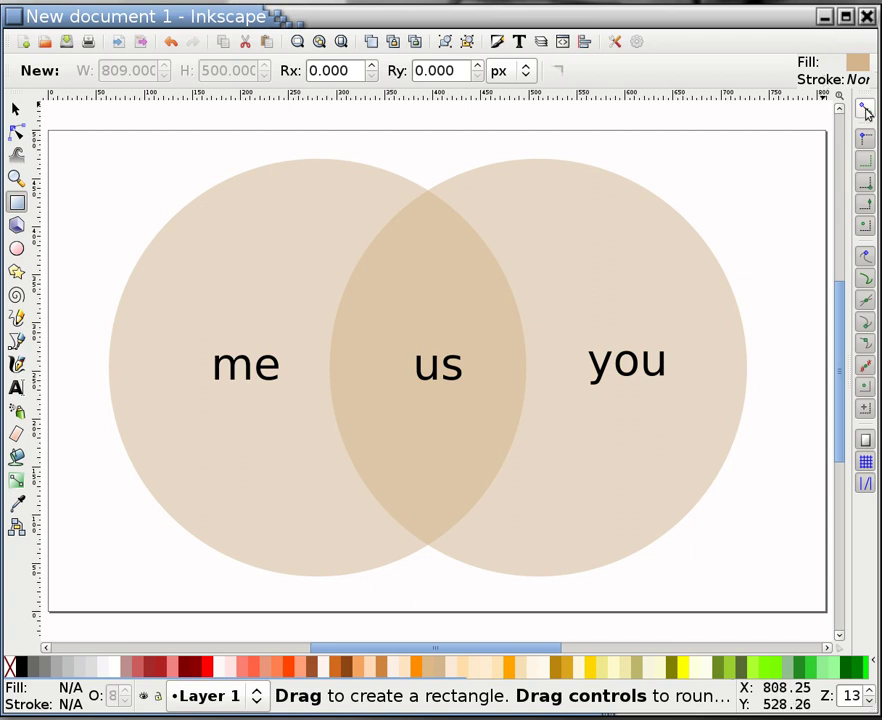
key("percent")
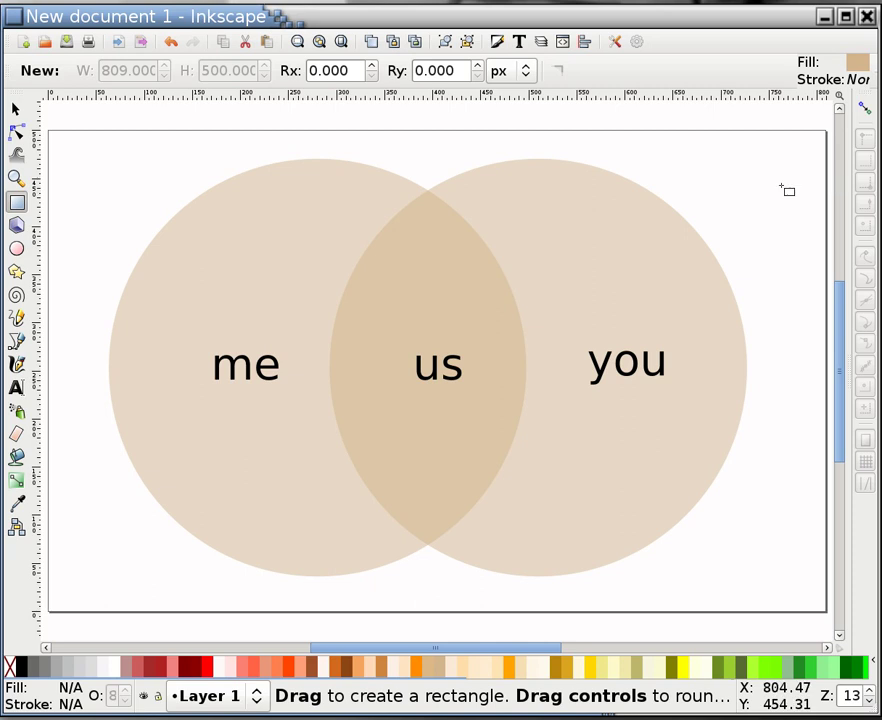
left_click(860, 109)
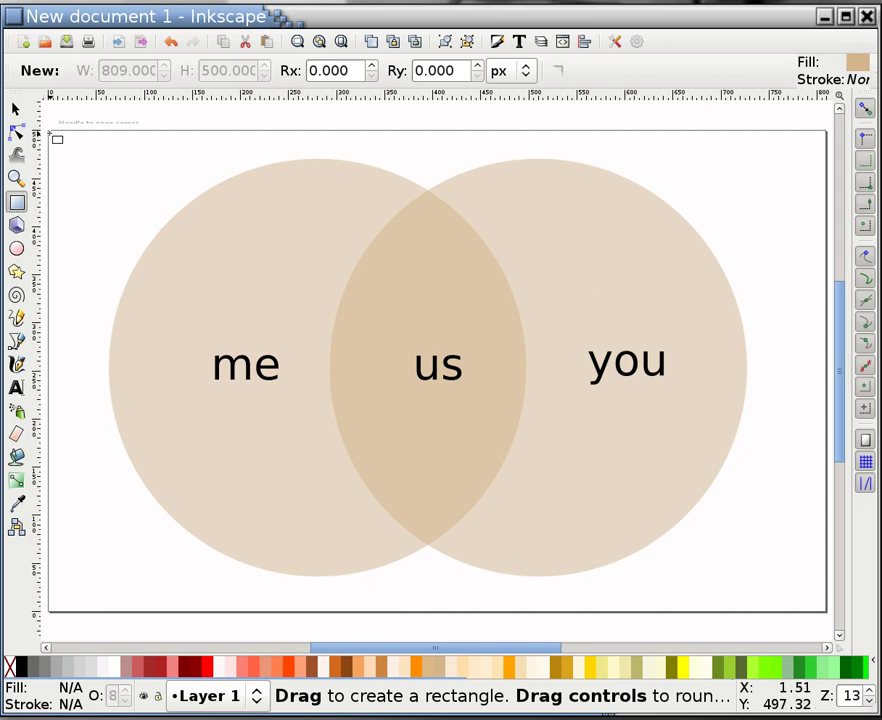
Step: Draw a page-sized 809 × 500 px dark red rectangle and send it to the bottom behind the circles
mouse_move(57, 139)
left_mouse_down()
mouse_move(141, 210)
mouse_move(309, 297)
mouse_move(622, 364)
mouse_move(786, 514)
mouse_move(753, 514)
mouse_move(860, 318)
mouse_move(841, 497)
mouse_move(817, 496)
mouse_move(881, 0)
mouse_move(772, 719)
mouse_move(826, 611)
left_mouse_up()
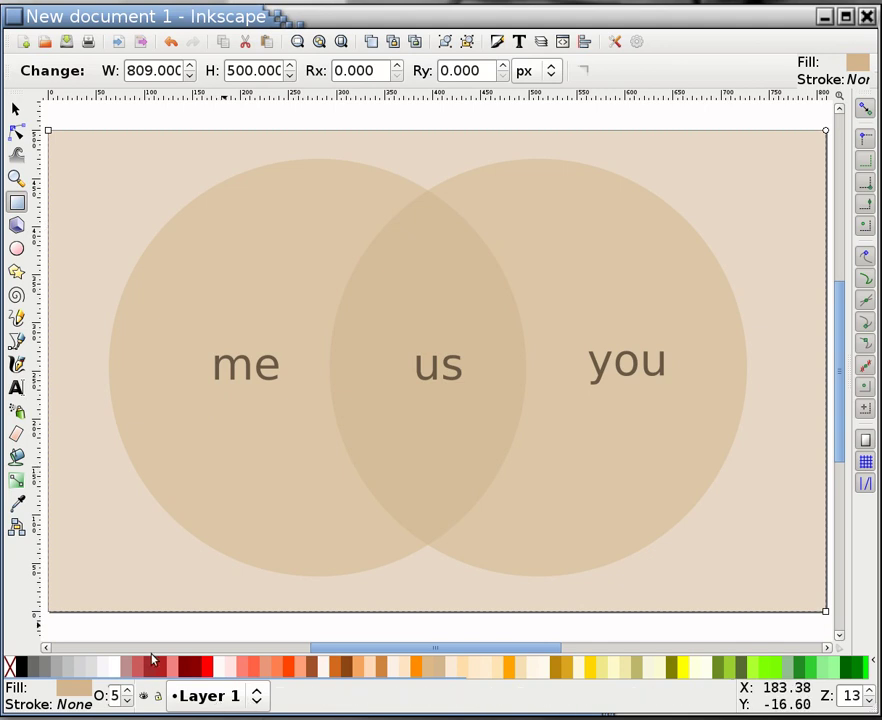
left_click(195, 663)
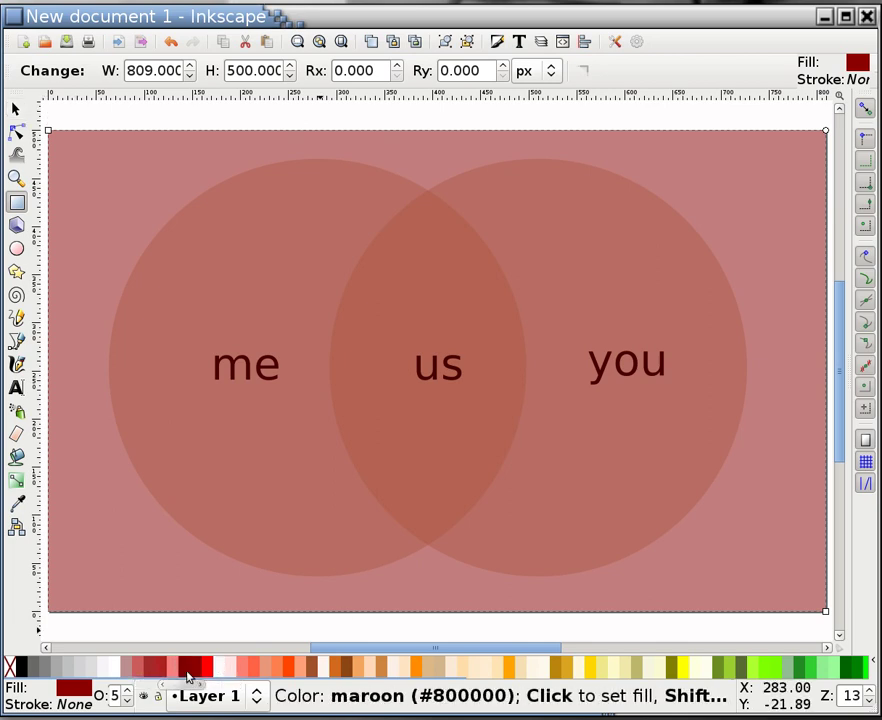
left_click(18, 110)
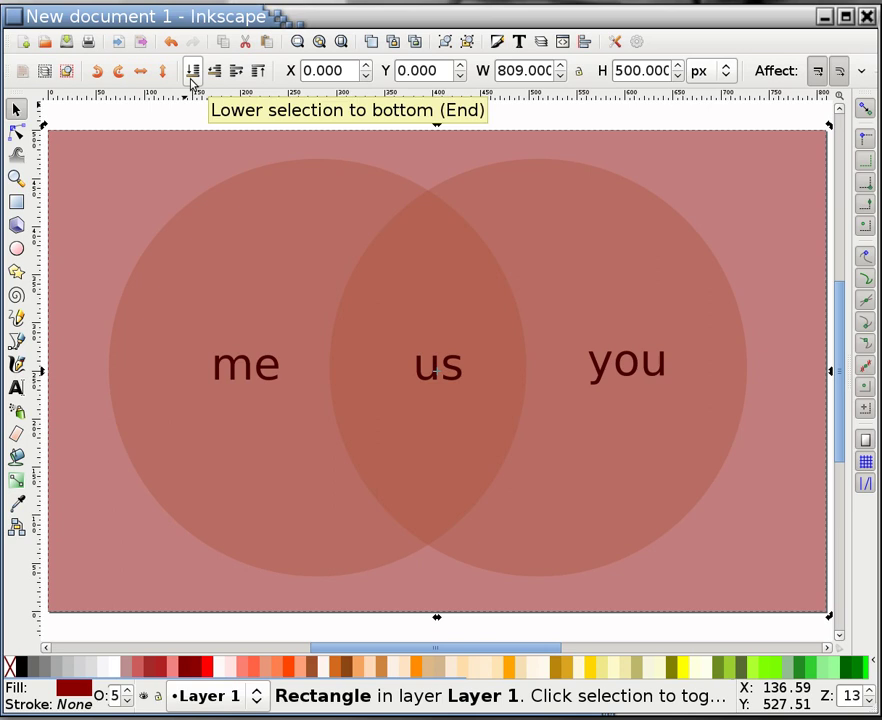
left_click(193, 82)
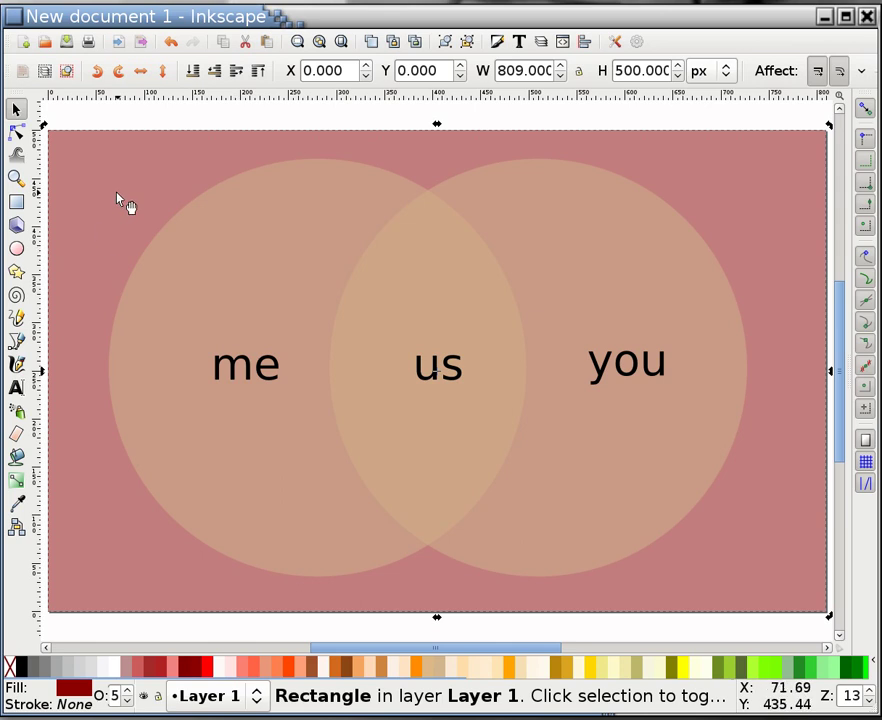
Step: Give both tan circles a black 1.14 px stroke
left_click(261, 281)
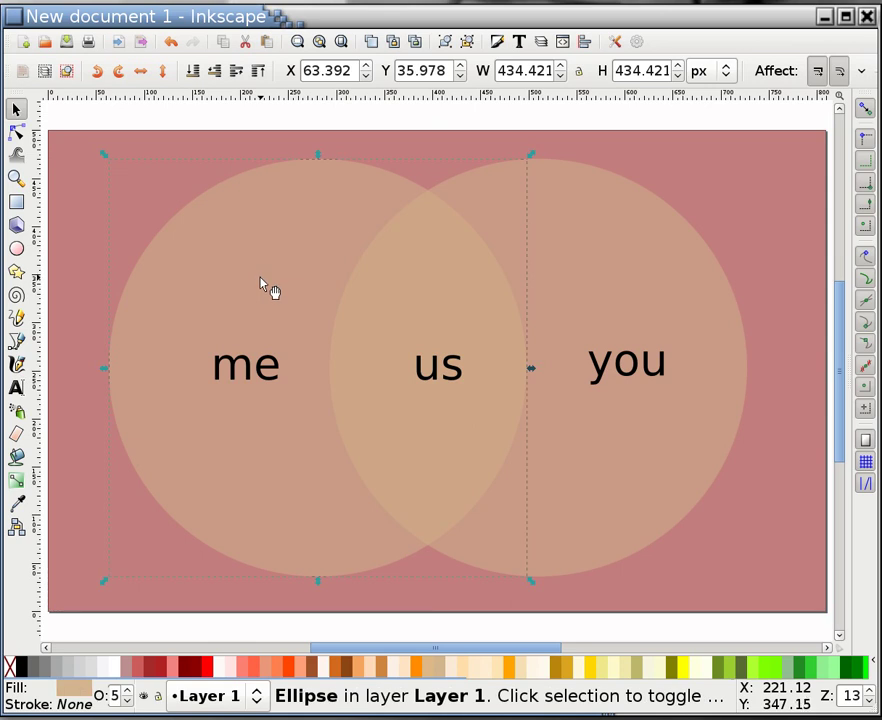
left_click(537, 258, "shift")
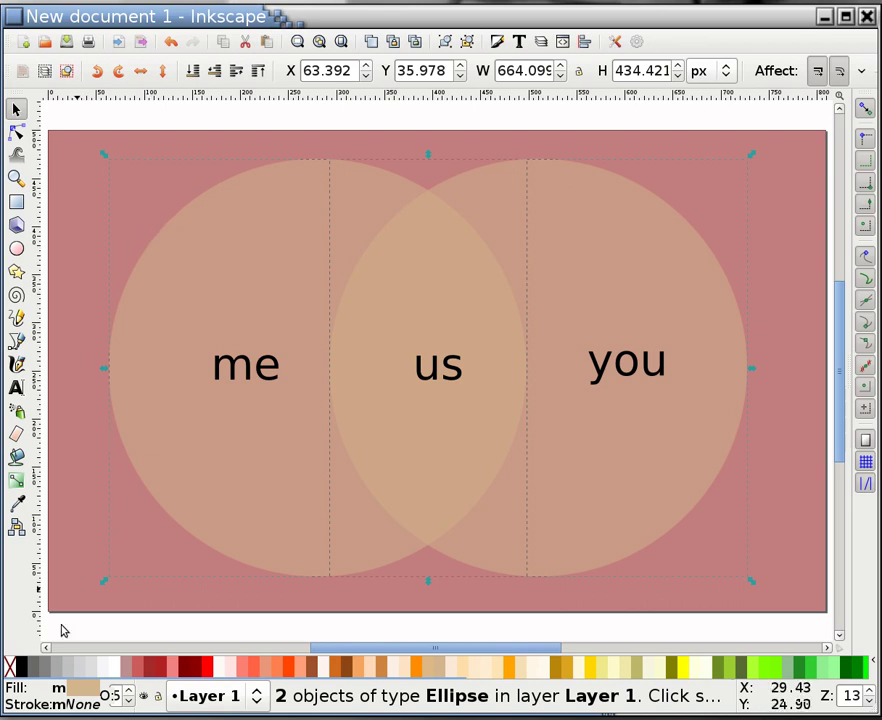
key("shift")
left_click(20, 668, "shift")
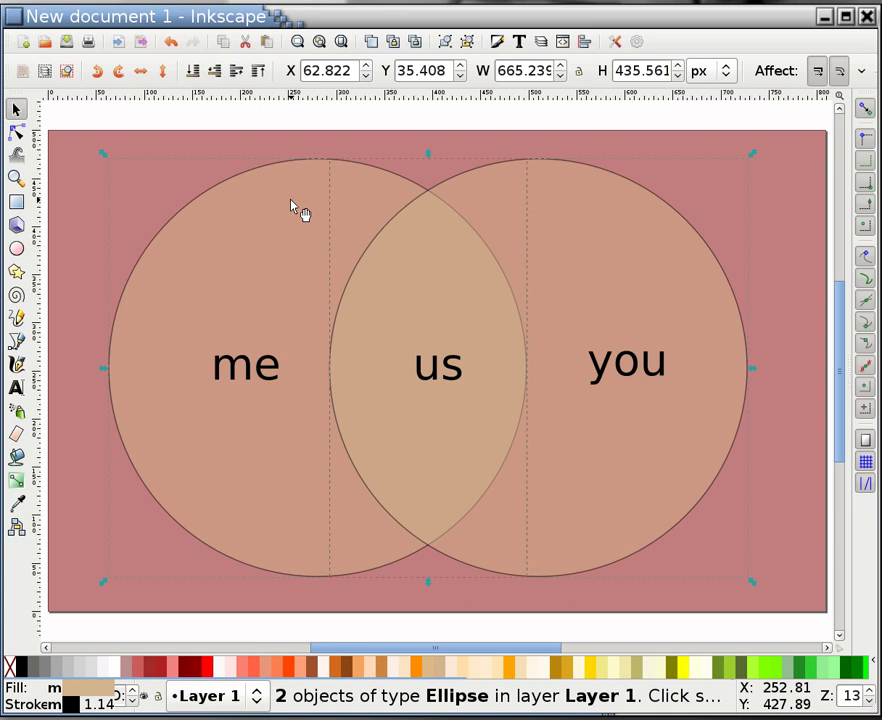
left_click(44, 307)
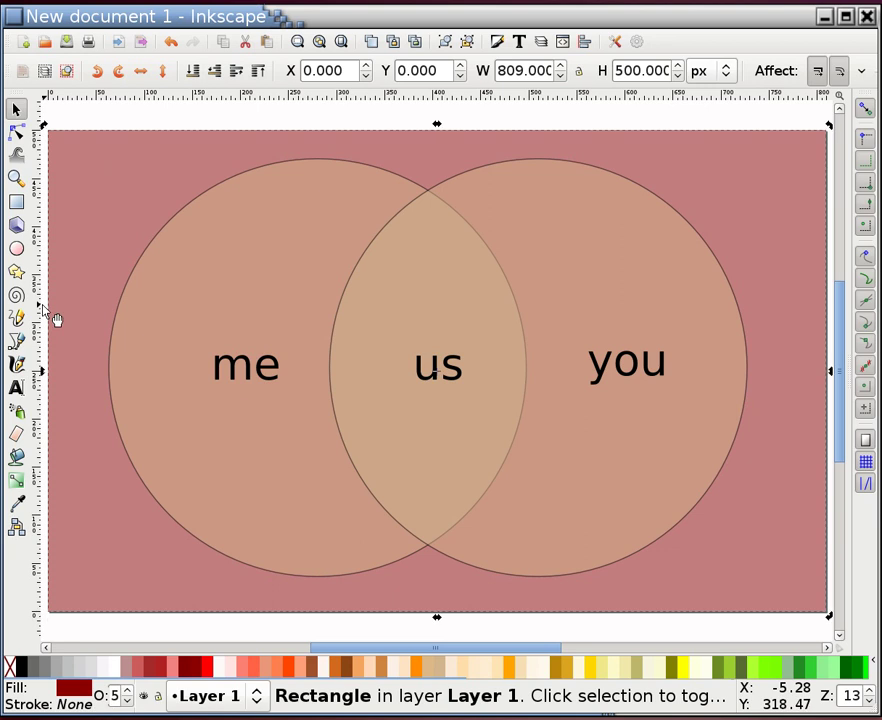
Step: Select the 'me', 'us' and 'you' labels together
left_click(240, 375)
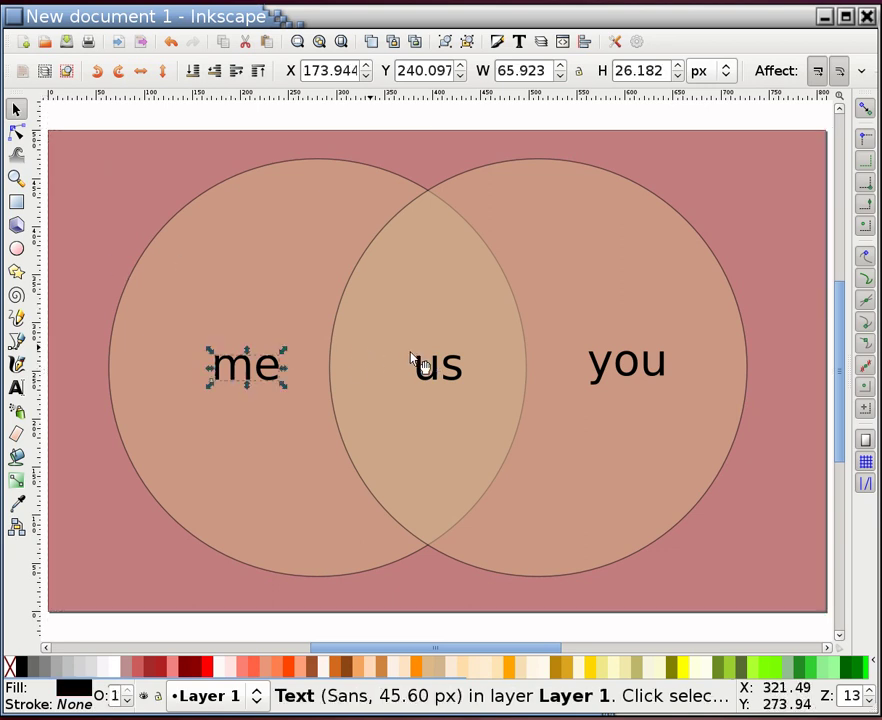
left_click(428, 372, "shift")
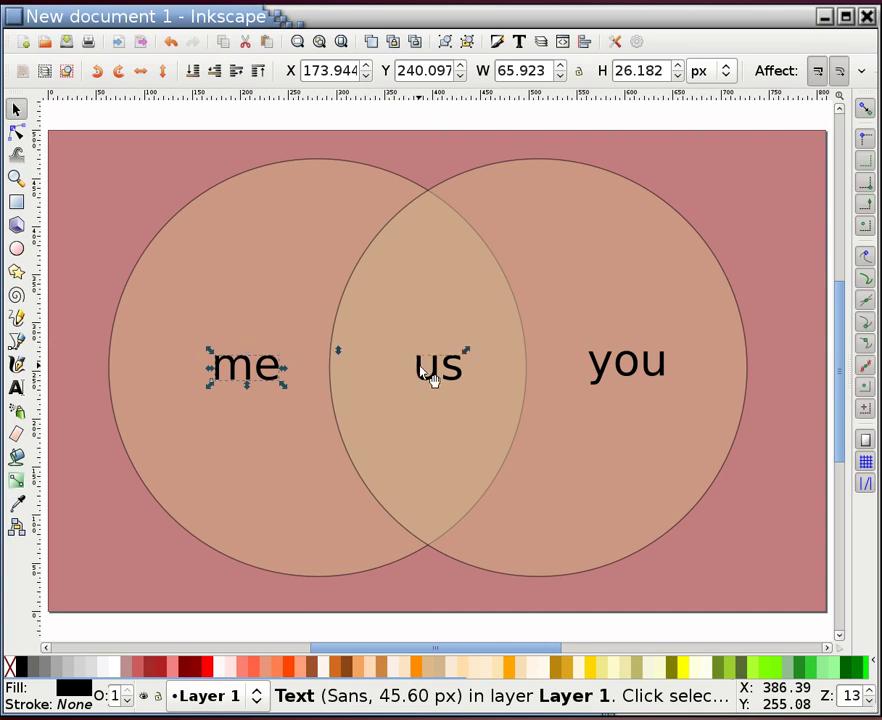
left_click(617, 372, "shift")
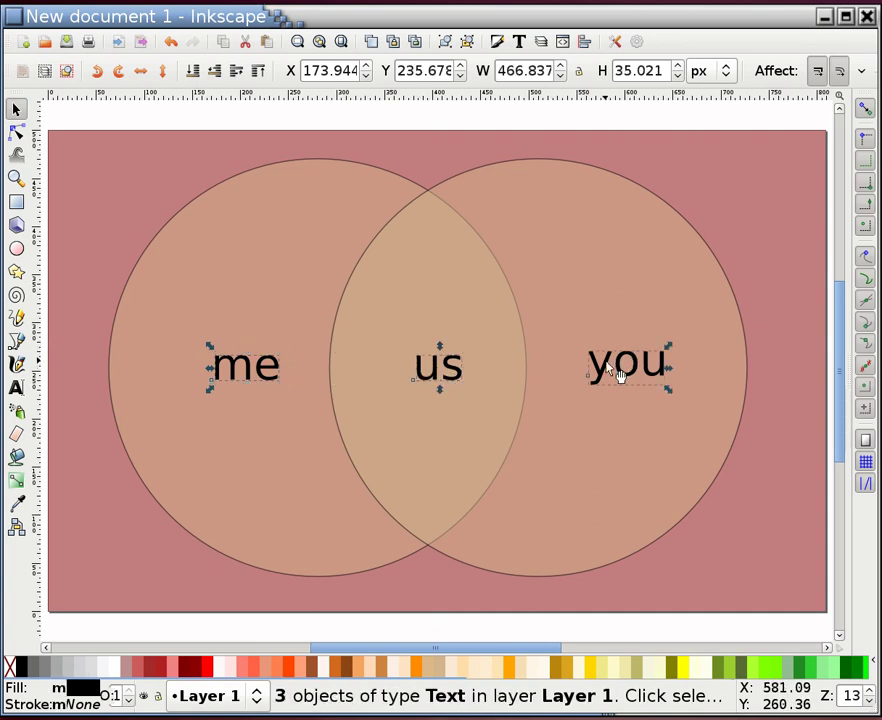
Step: Apply the League Gothic font family to the three labels in the Text and Font dialog
left_click(519, 43)
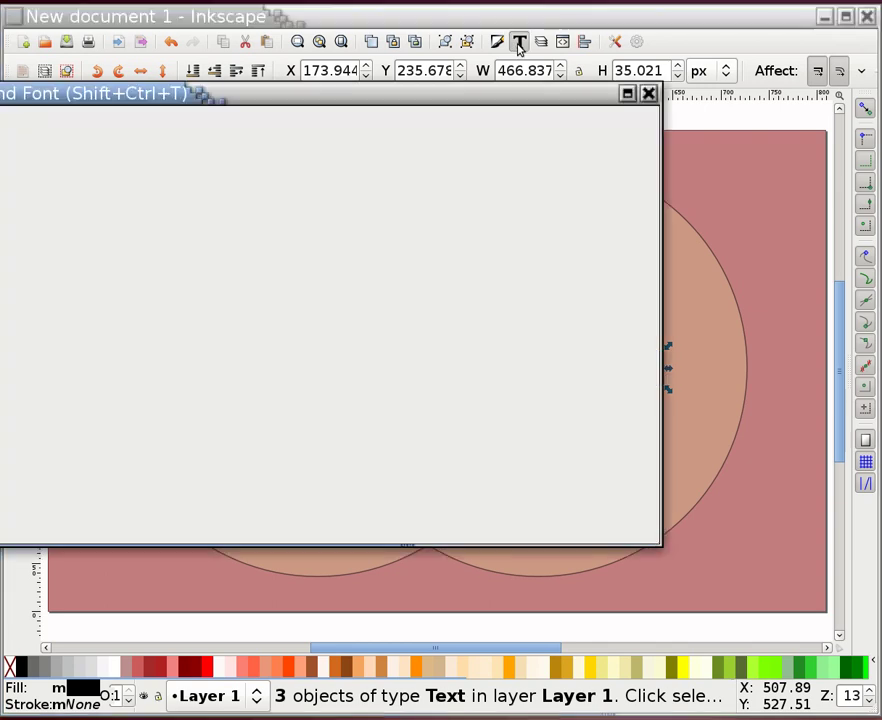
left_click_drag(437, 90, 635, 192)
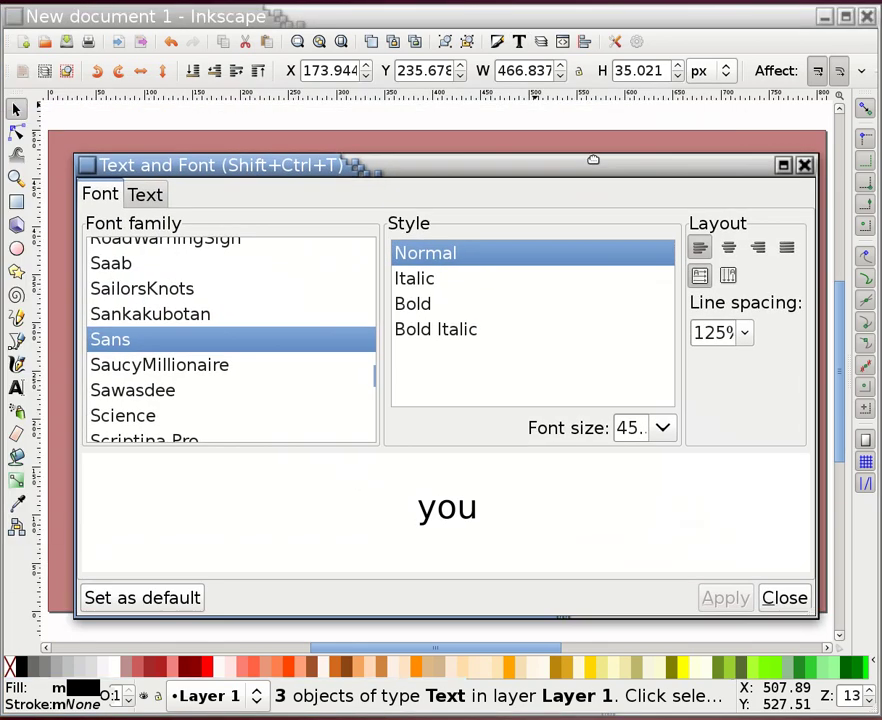
scroll(291, 295, "up", 1)
scroll(291, 295, "up", 10)
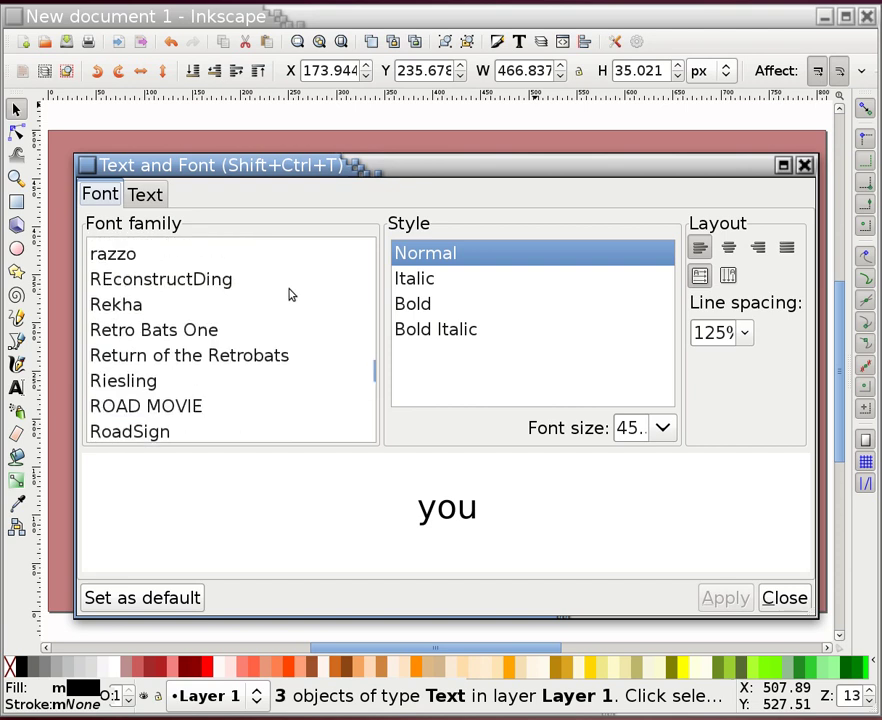
scroll(291, 293, "up", 10)
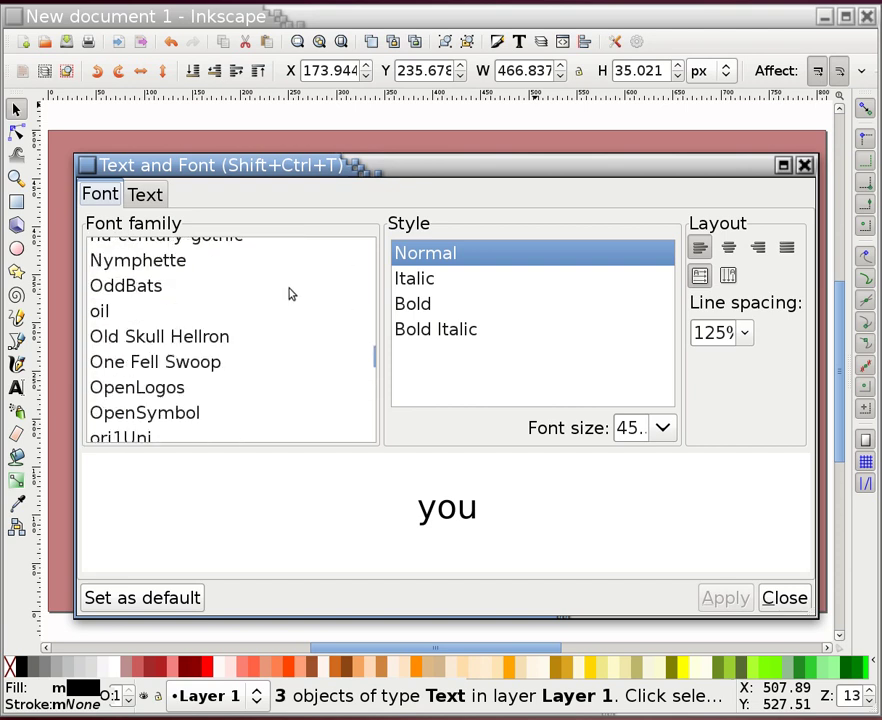
left_click(373, 334)
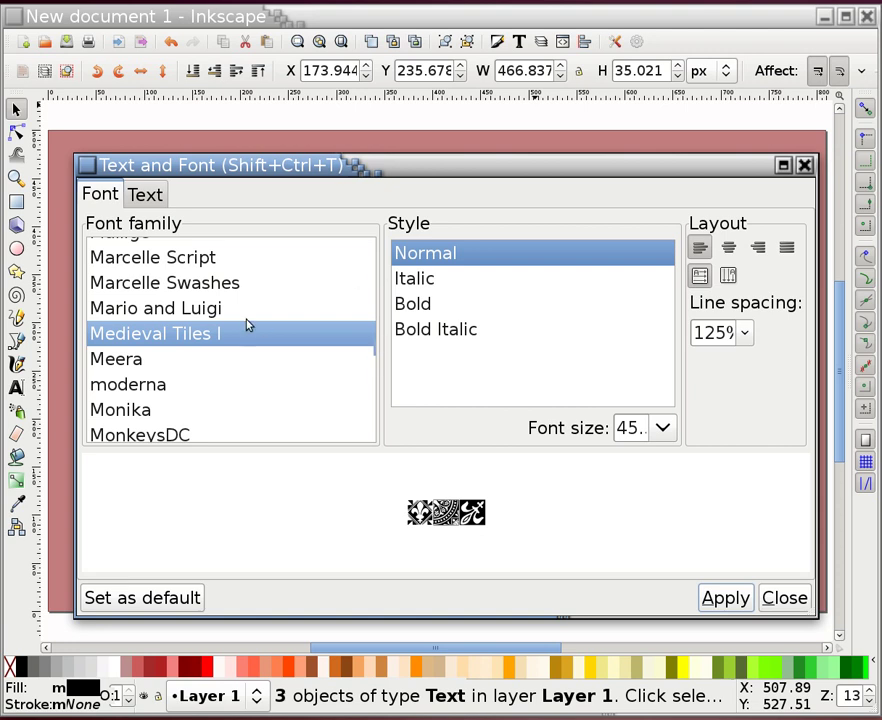
scroll(248, 325, "up", 6)
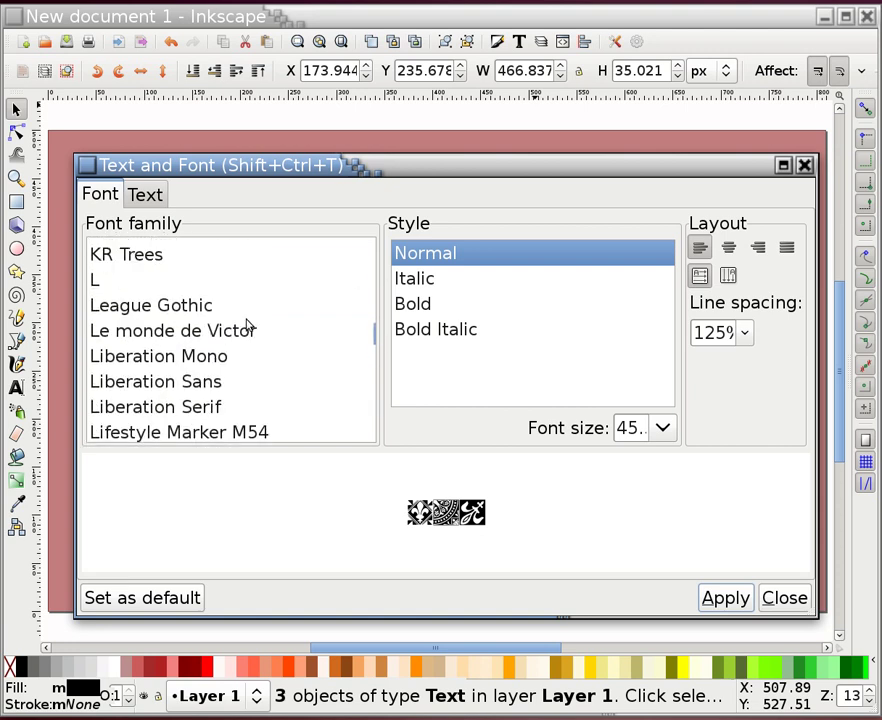
scroll(248, 325, "up", 4)
scroll(248, 325, "down", 3)
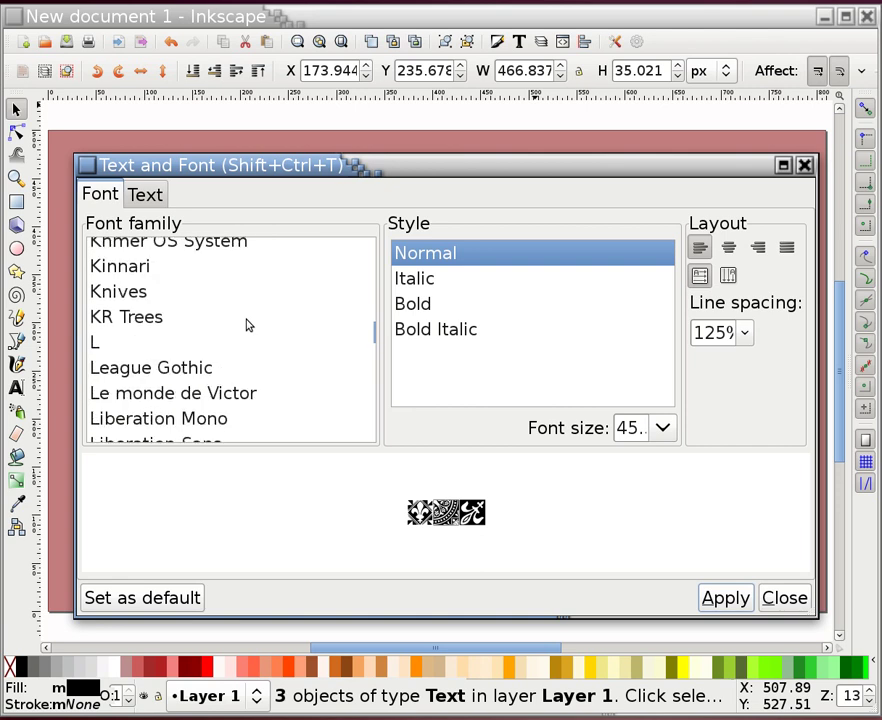
left_click(192, 370)
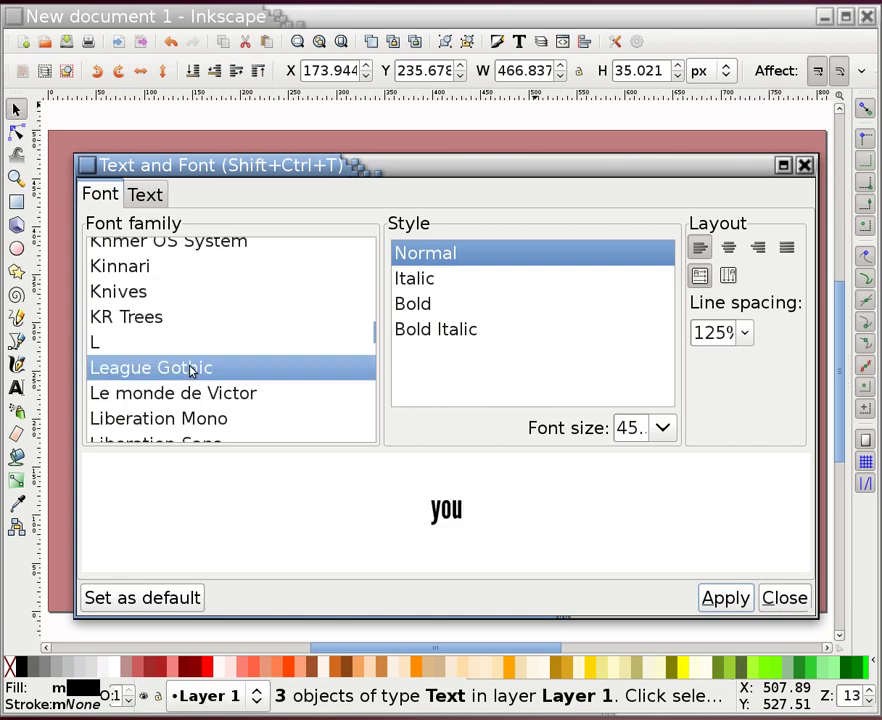
left_click(738, 608)
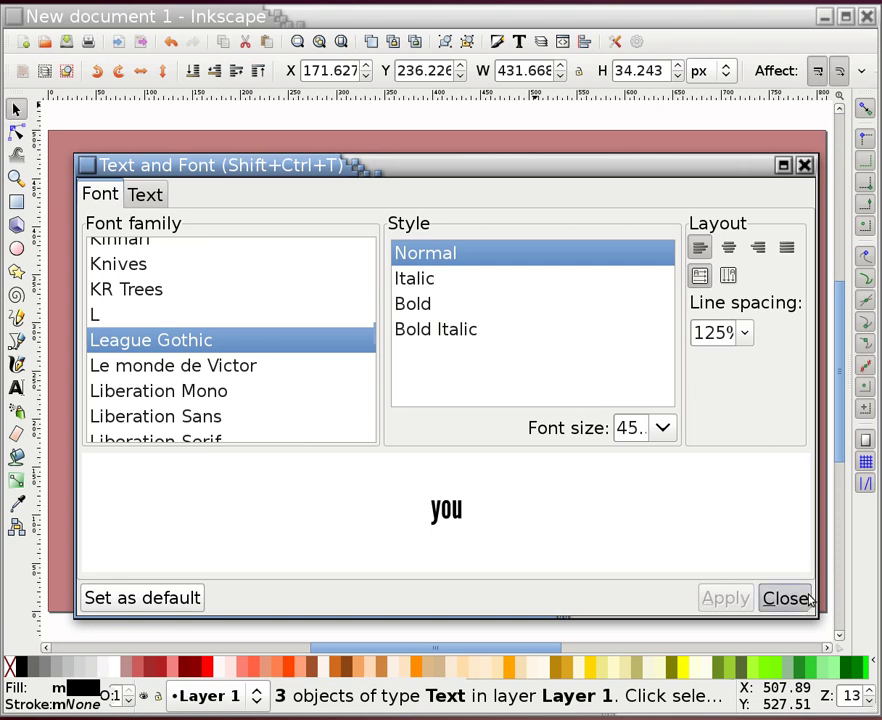
left_click(785, 598)
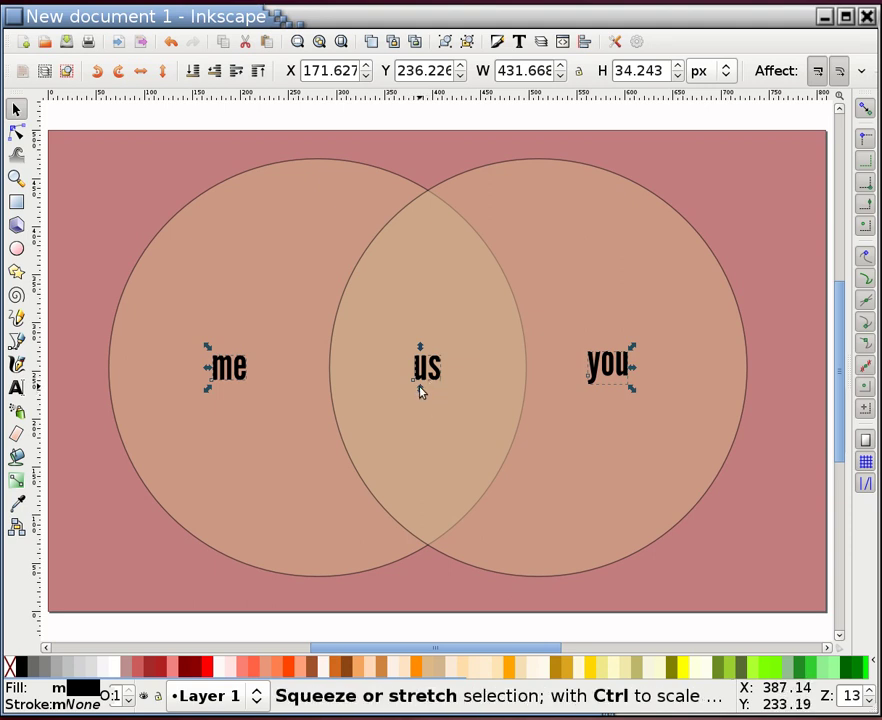
Step: Enlarge the three labels proportionally, then nudge 'me' right and 'you' left
key("ctrl")
left_click_drag(420, 391, 205, 384)
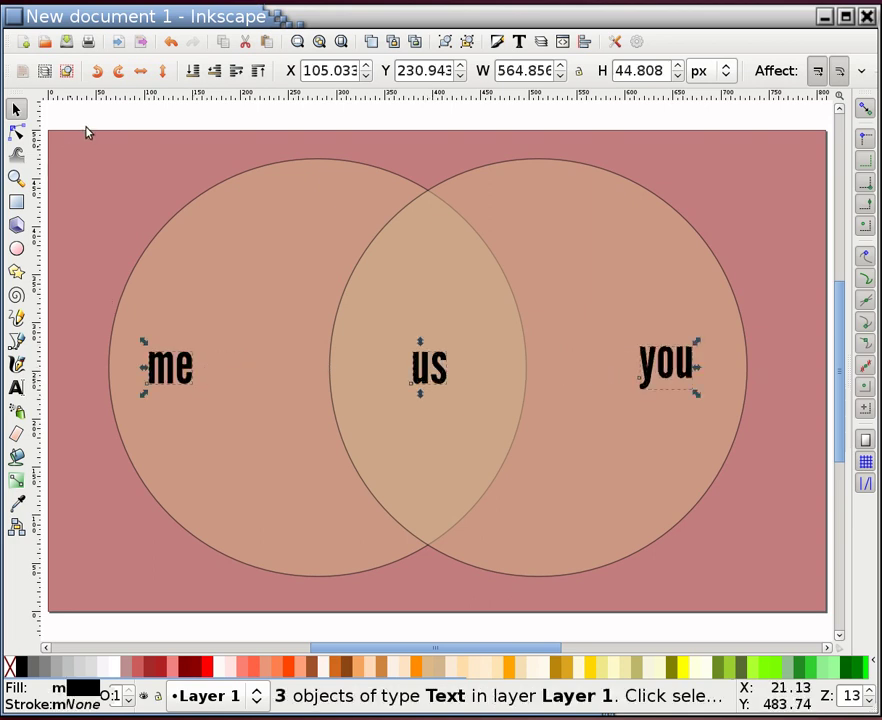
key("Escape")
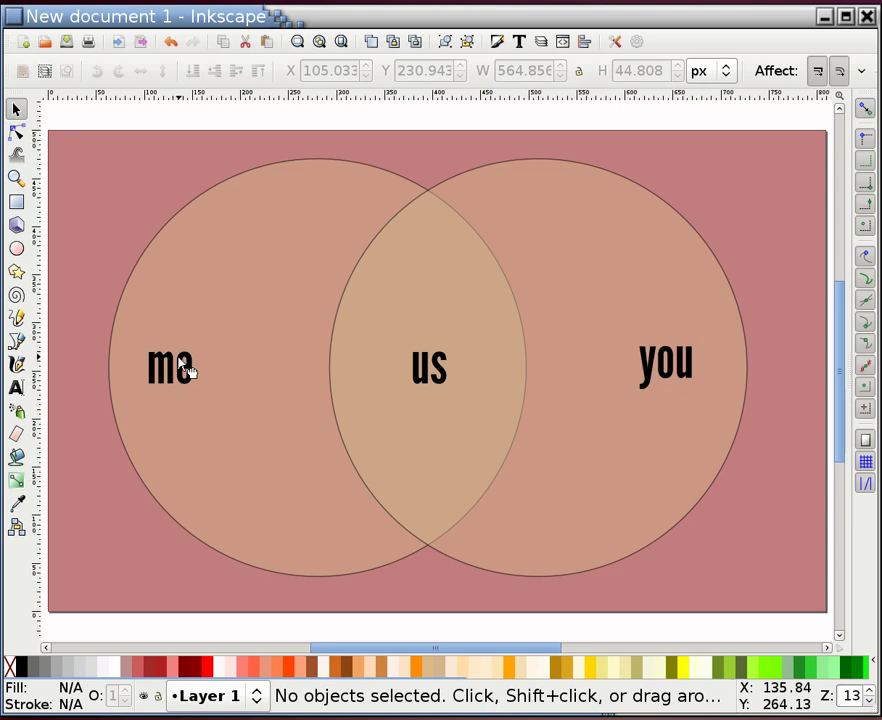
left_click(188, 370)
key("shift+Right")
key("shift+Right")
key("shift+Right")
key("shift+Right")
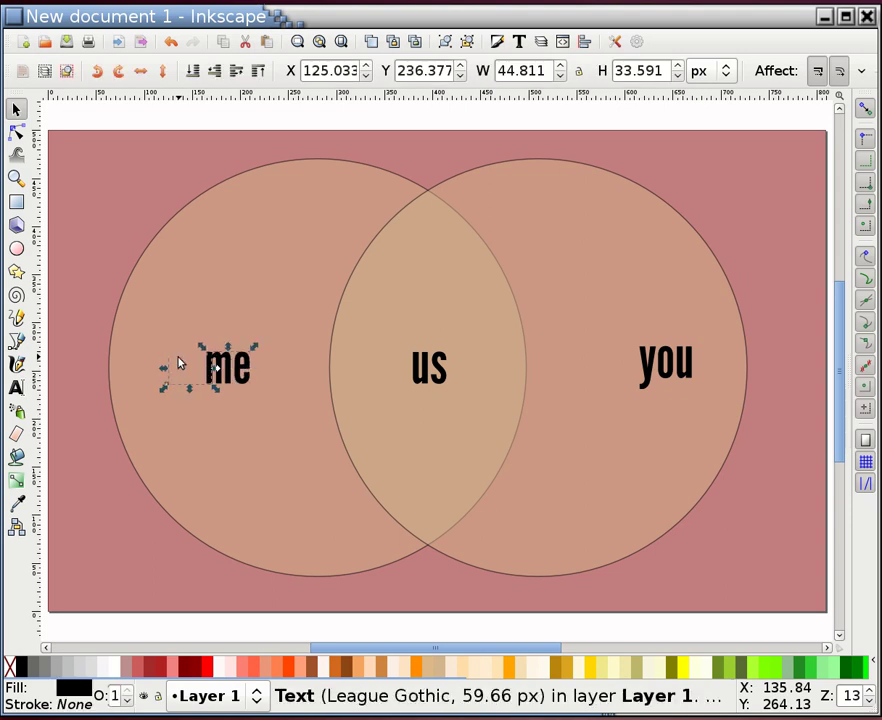
left_click(662, 380)
key("shift+Left")
key("shift+Left")
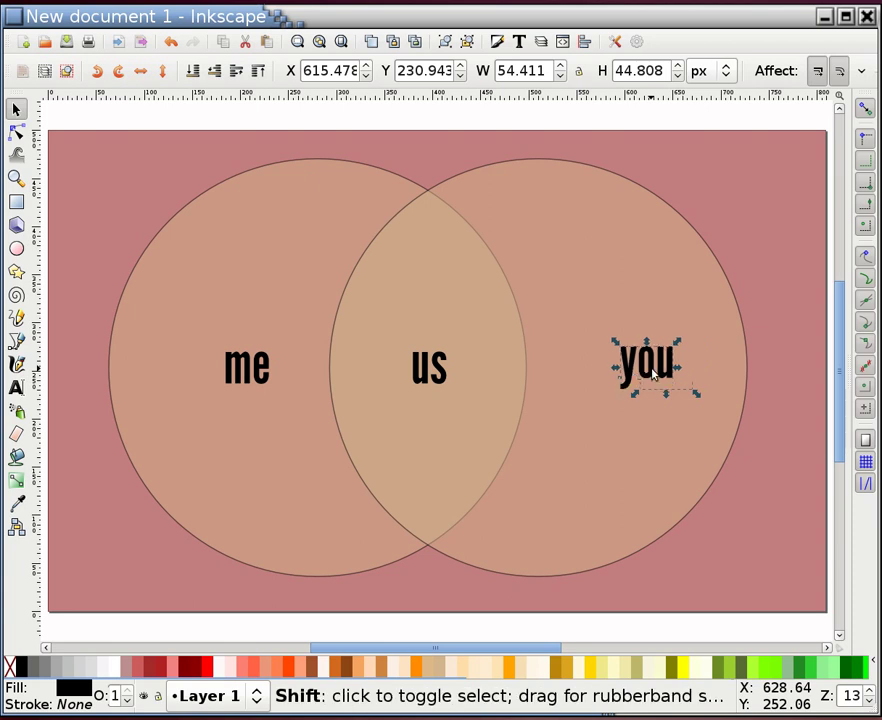
key("shift+Left")
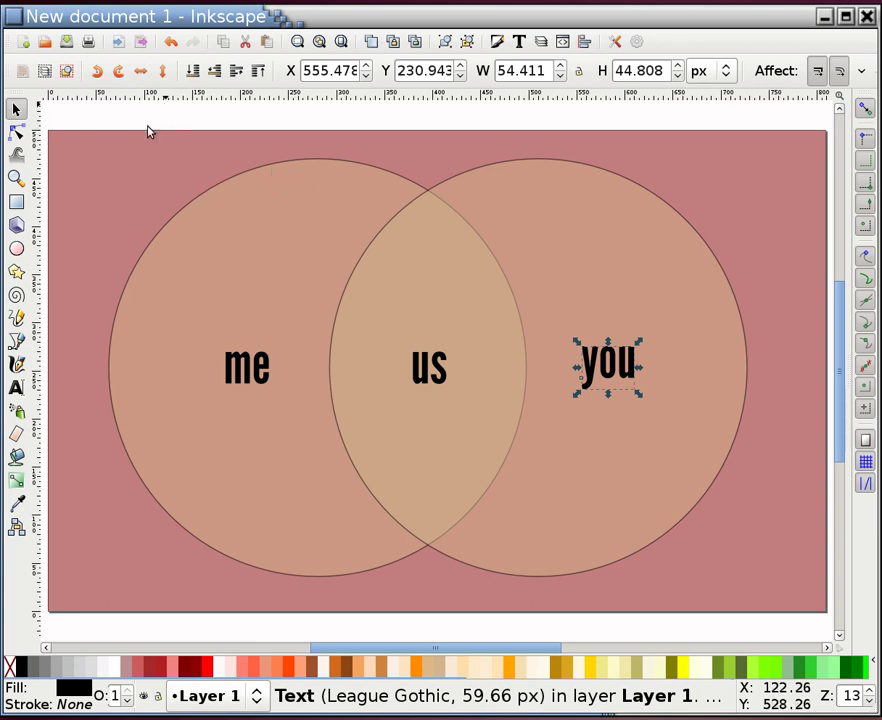
Step: Enlarge the labels to 85.79 px around their centre, and re-nudge 'me' right and 'you' left to X 560.674 px
left_click_drag(154, 118, 722, 453)
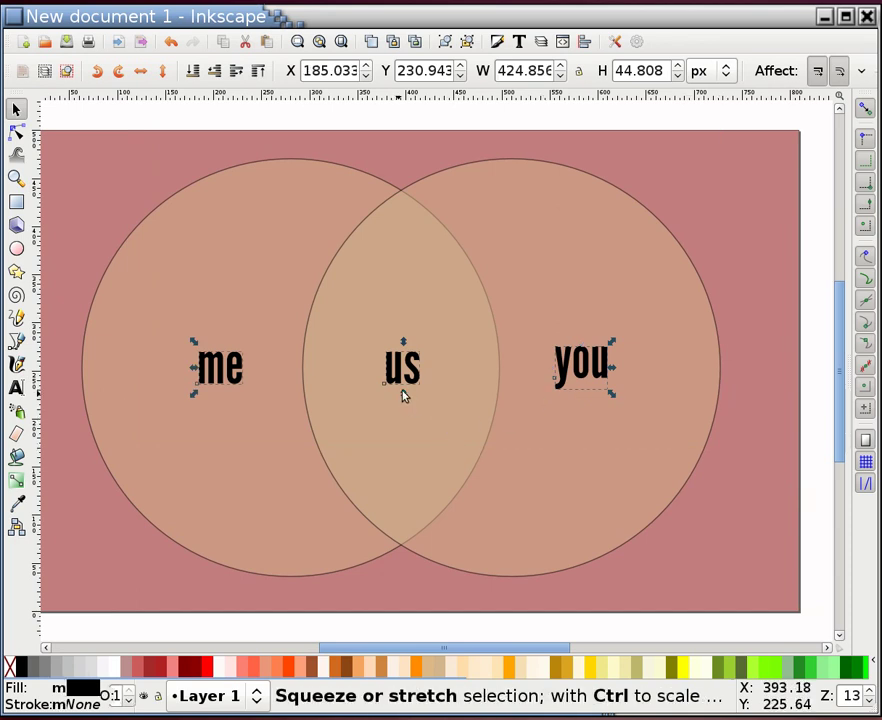
left_click_drag(404, 396, 405, 406)
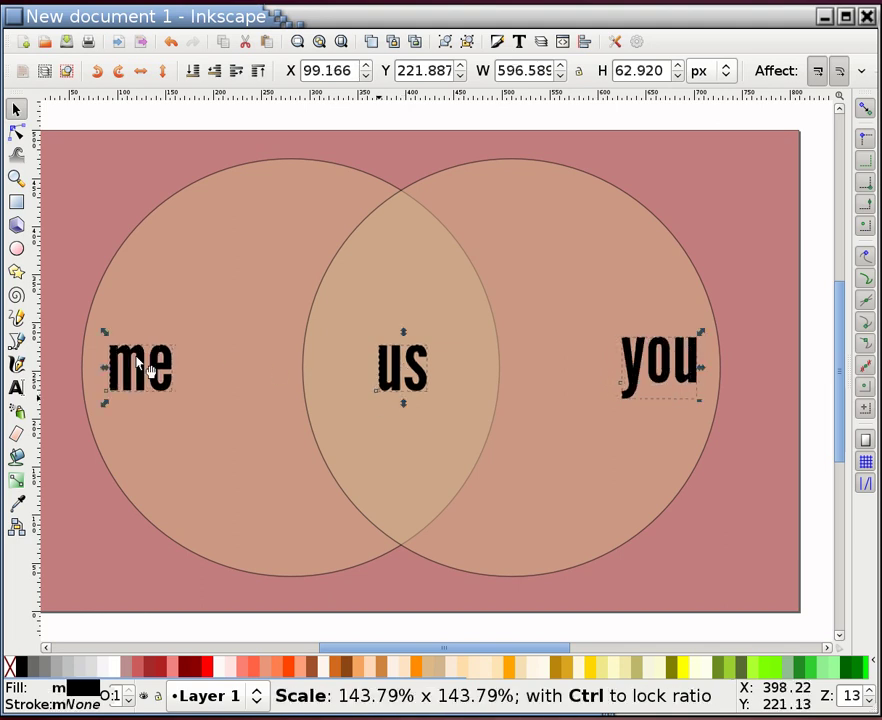
left_click_drag(168, 390, 173, 394)
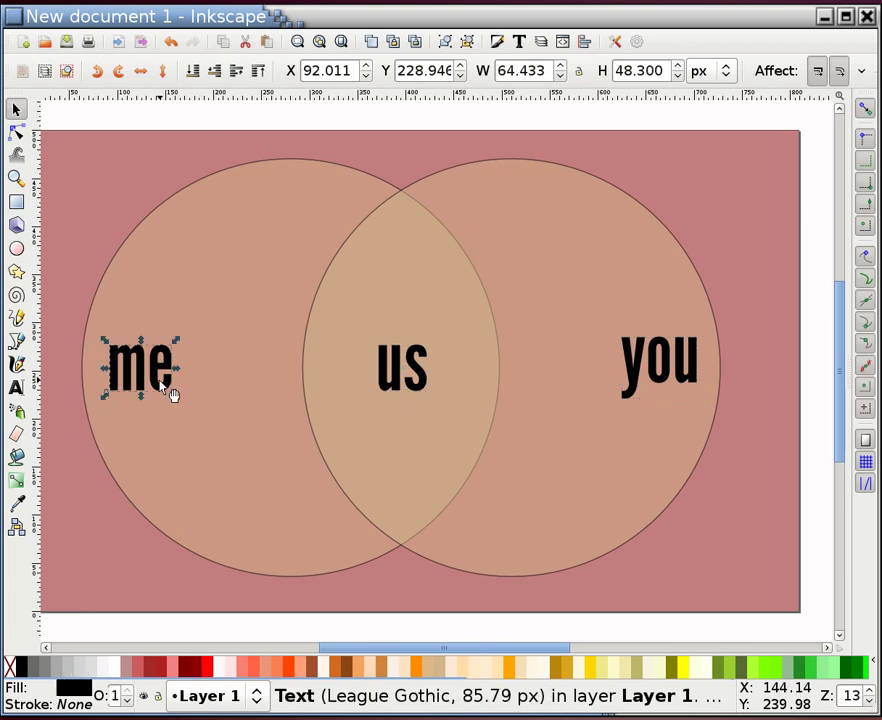
key("shift+Right")
key("shift+Right")
key("shift+Right")
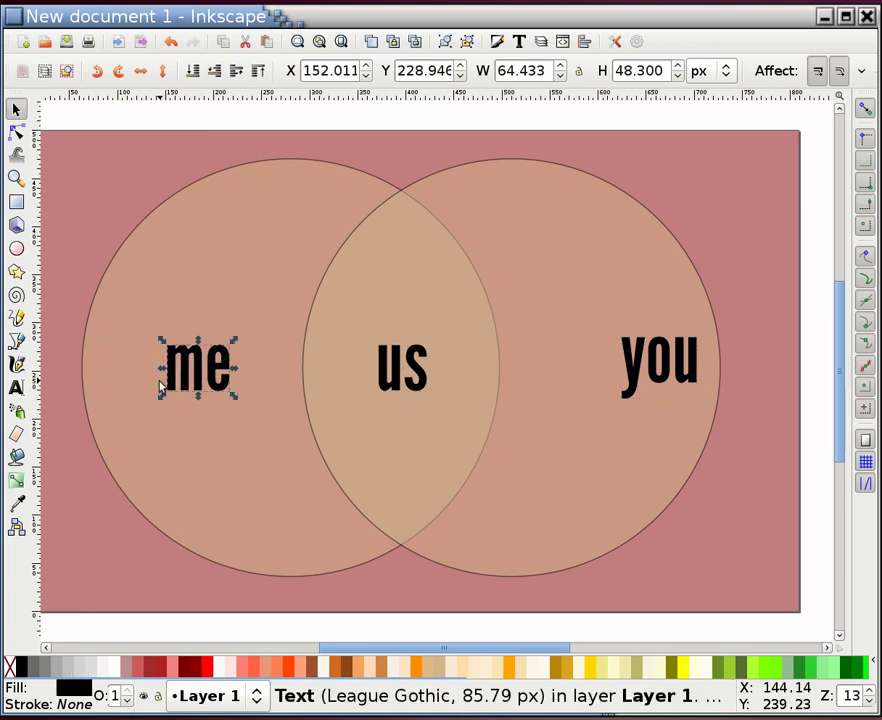
left_click(644, 388)
key("shift+Left")
key("shift+Left")
key("Left")
key("Left")
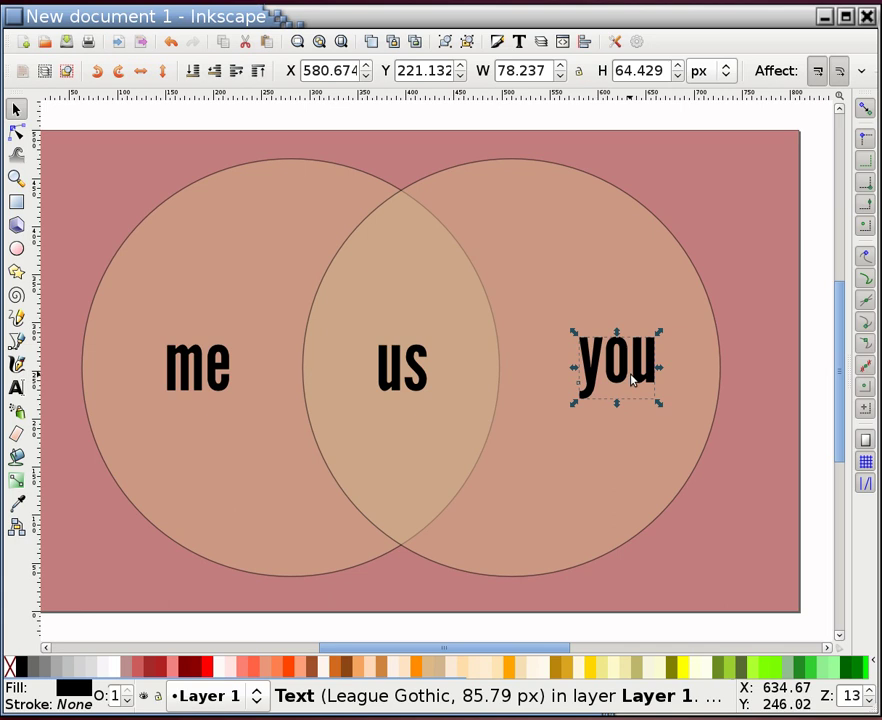
key("shift+Left")
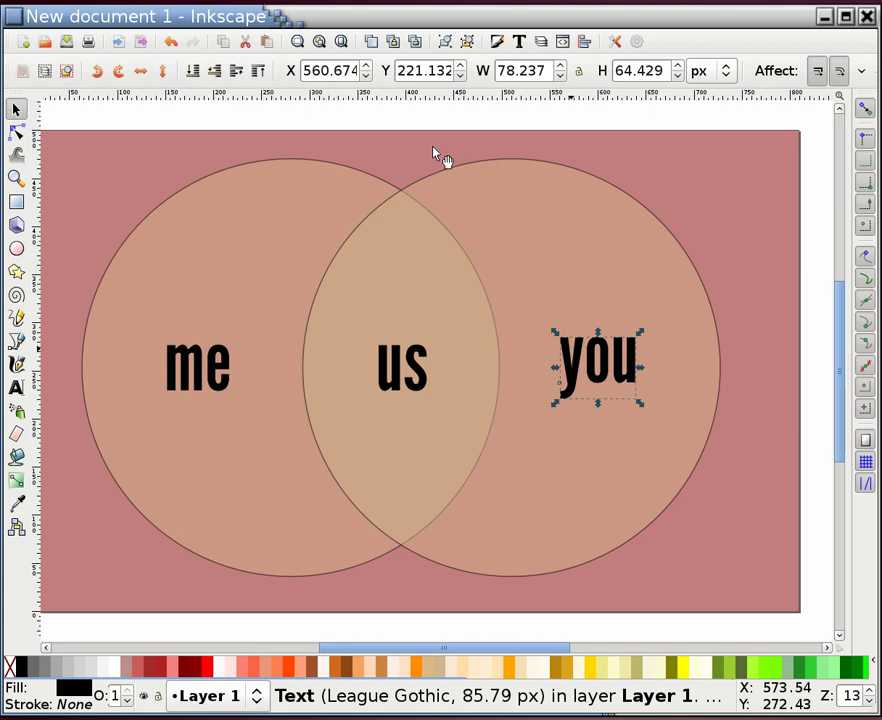
left_click(395, 148)
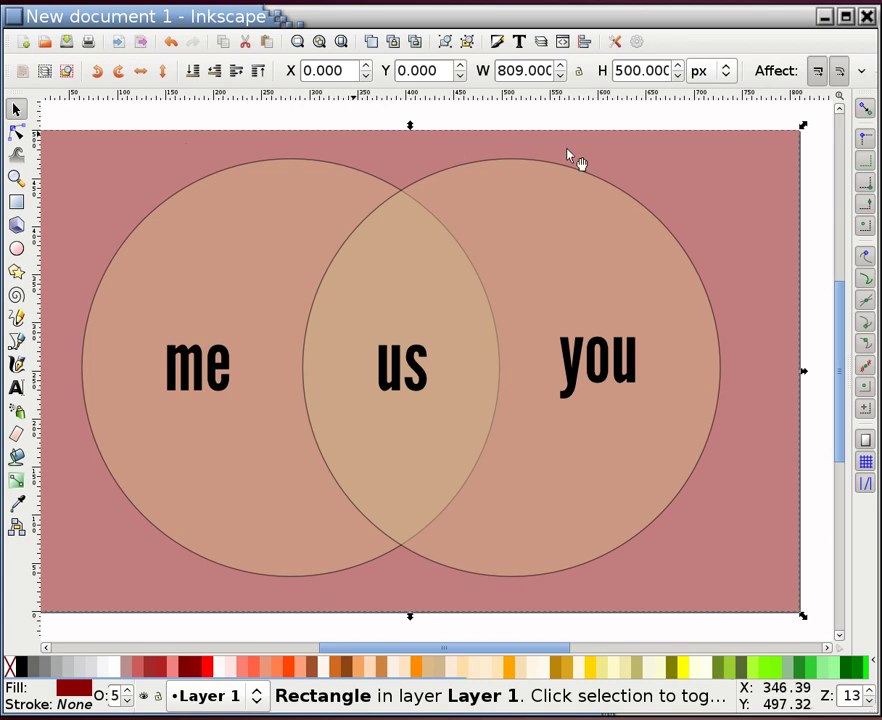
Step: Choose the Gradient tool set to the radial gradient type
left_click(17, 480)
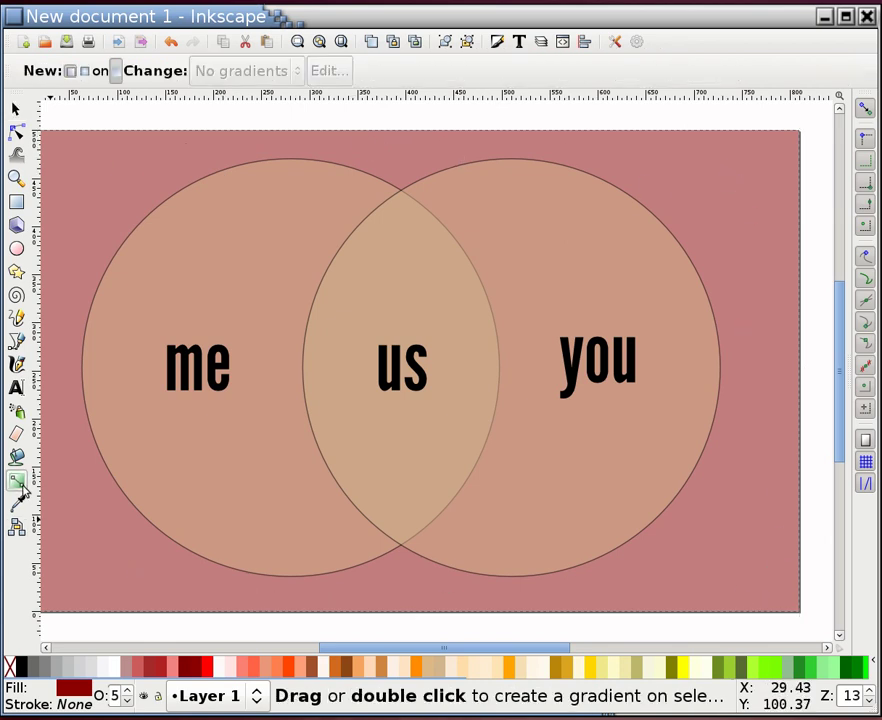
left_click(86, 72)
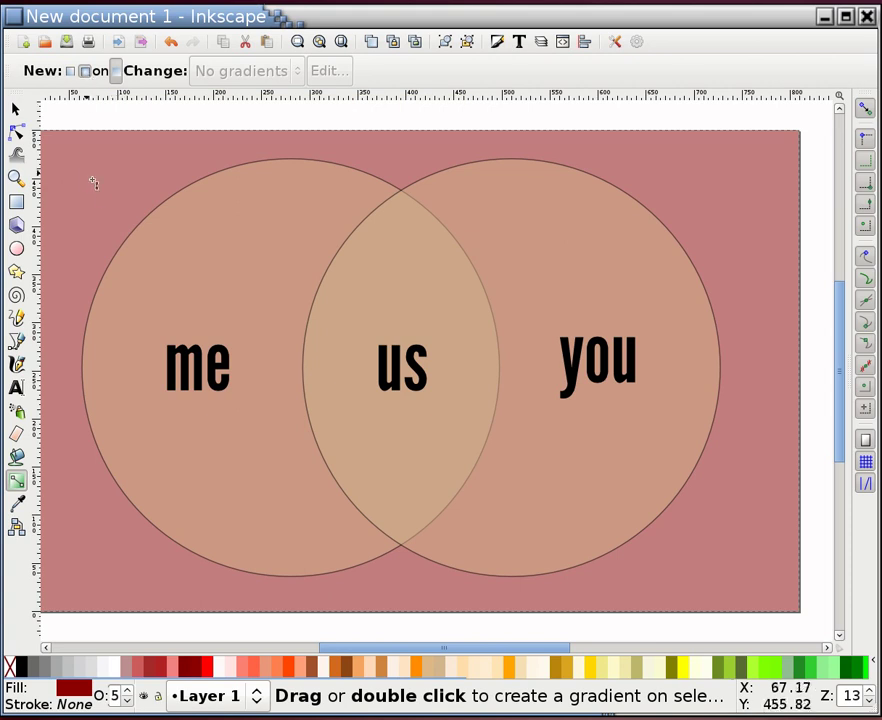
Step: Apply a radial gradient behind 'us', stretch its radii to the top page corners, and add a mid stop
double_click(399, 176)
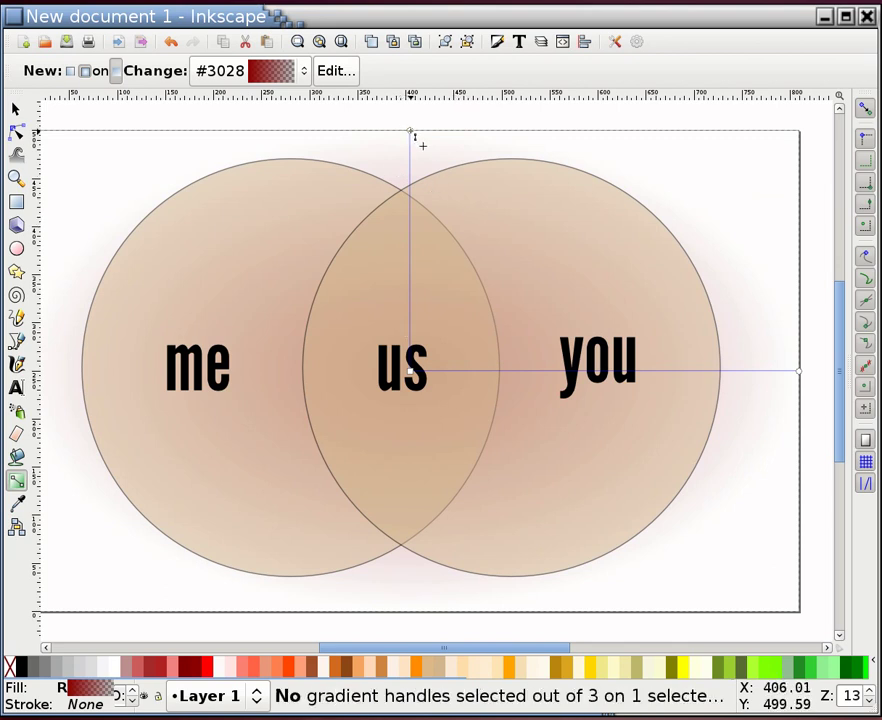
left_click_drag(400, 131, 131, 180)
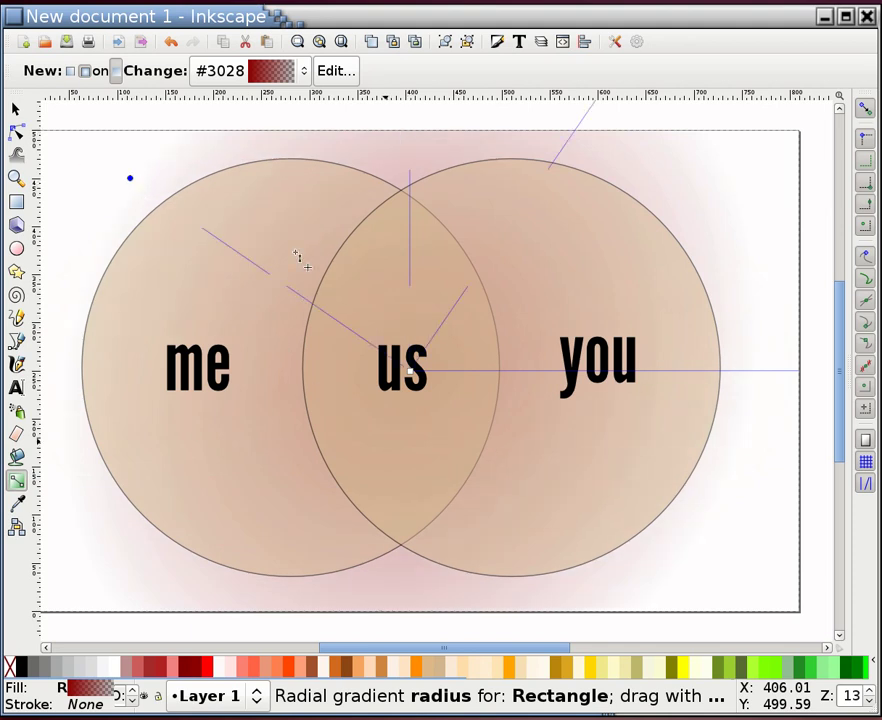
left_click(841, 108)
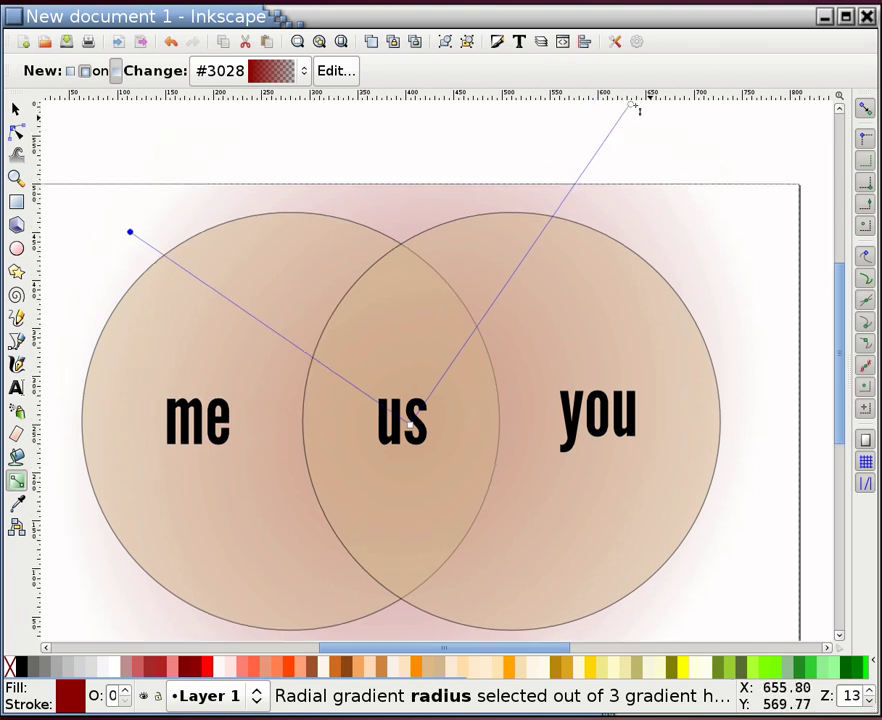
left_click_drag(634, 107, 626, 190)
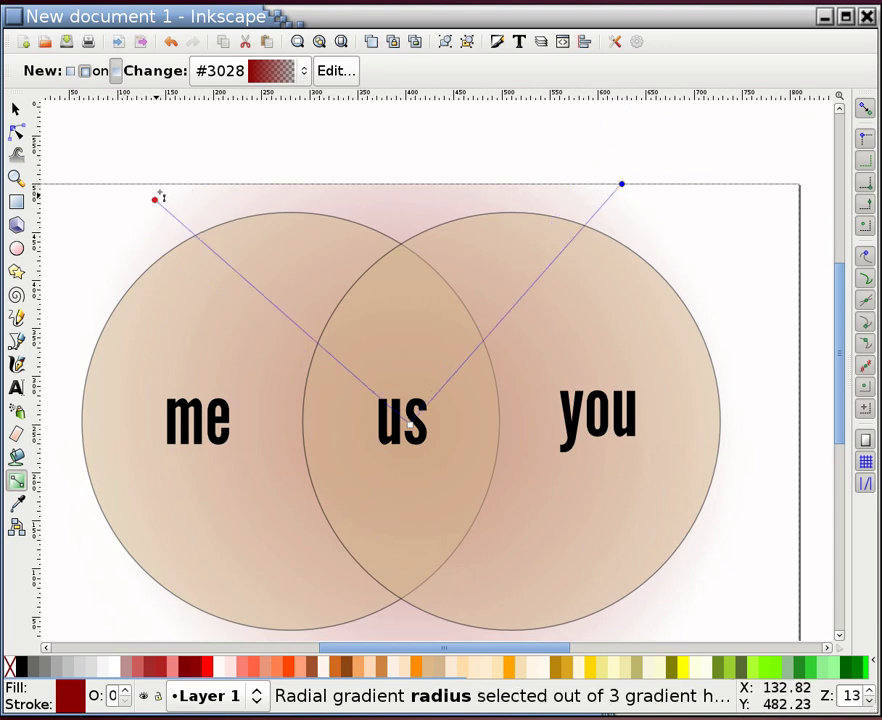
left_click_drag(146, 196, 143, 189)
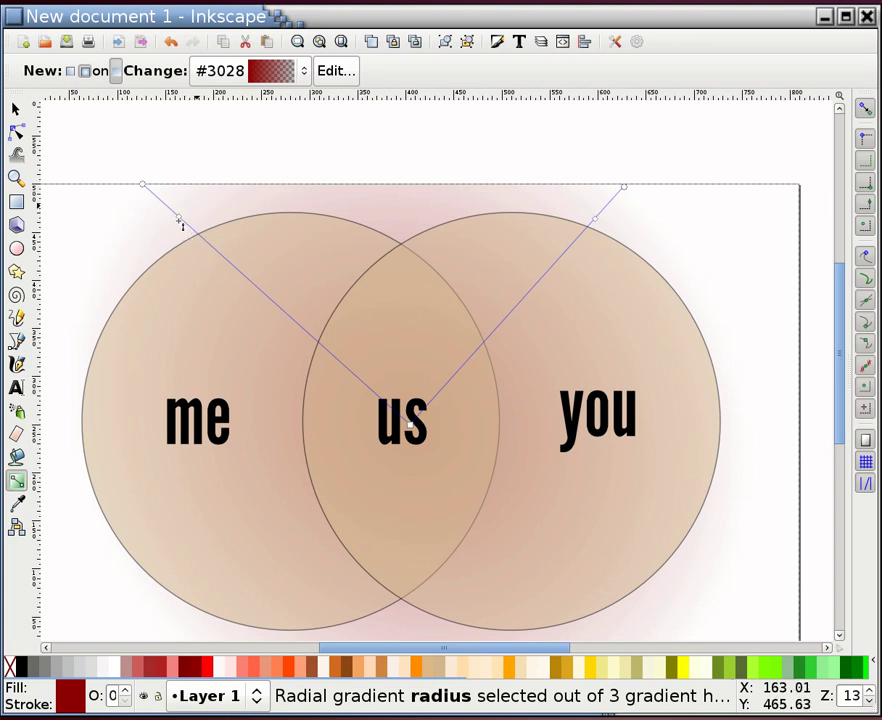
double_click(179, 218)
left_click(179, 218)
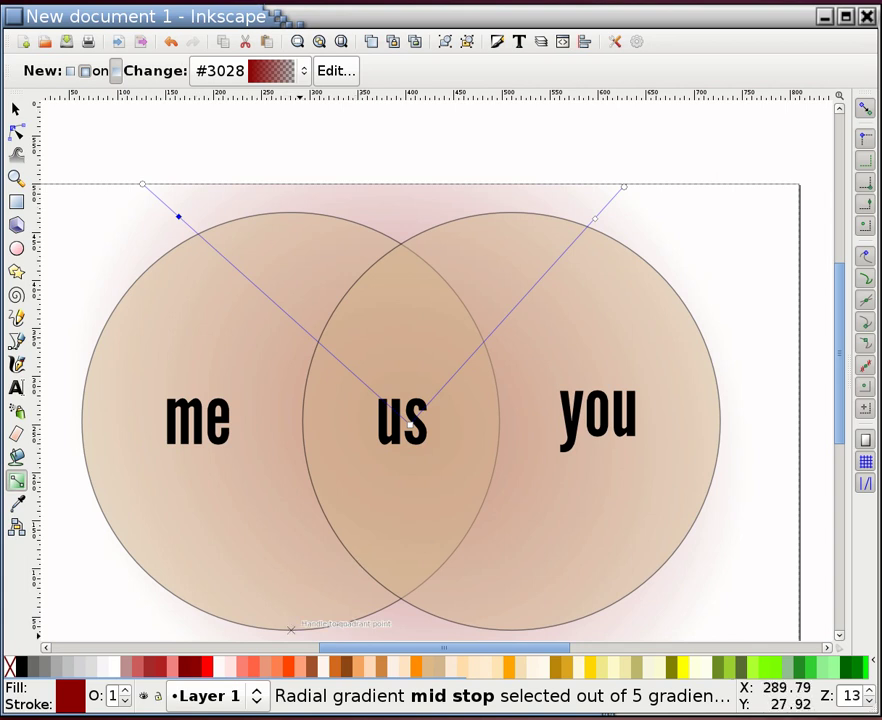
Step: Colour the mid stop dark red and the outer stop black, and adjust the gradient radii
left_click(198, 676)
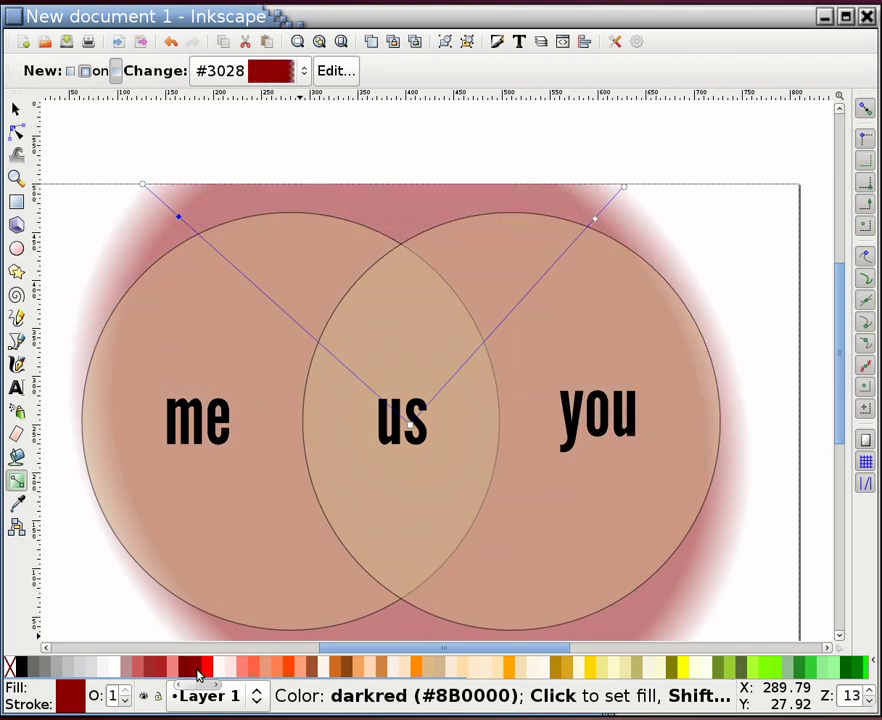
left_click(143, 186)
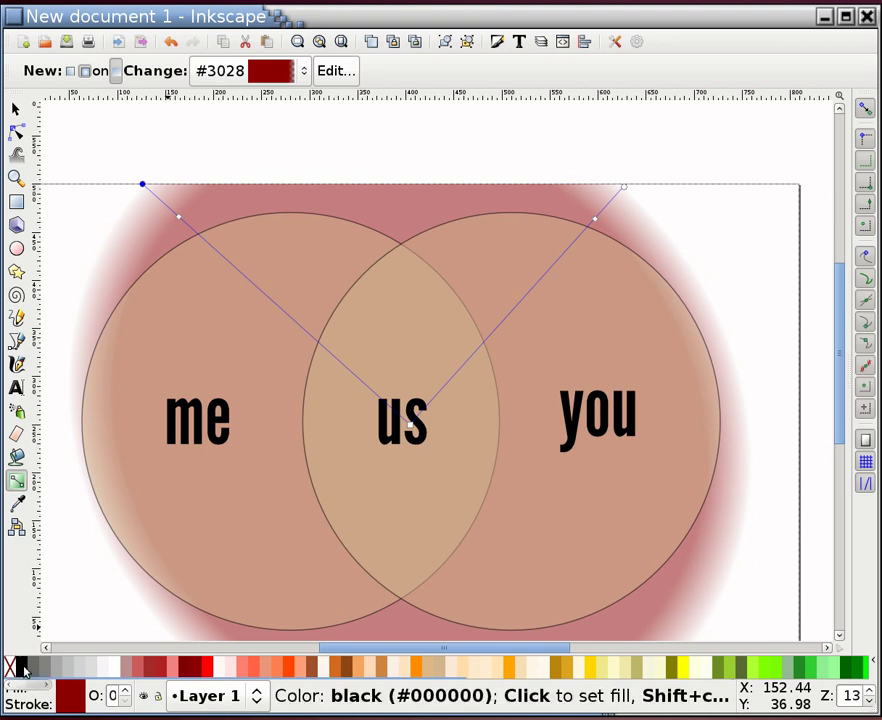
left_click(22, 668)
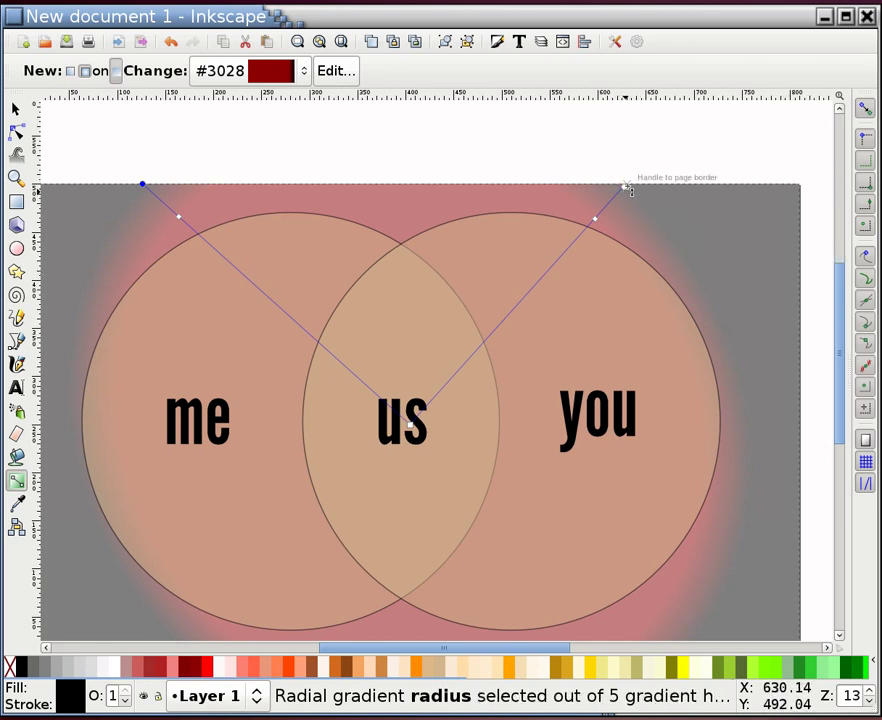
left_click_drag(627, 187, 712, 144)
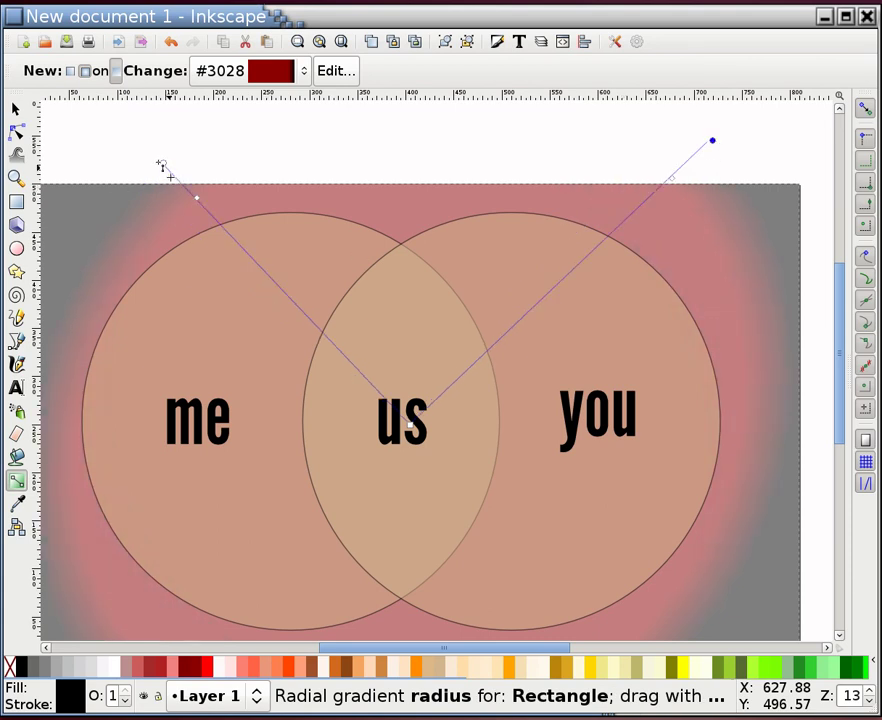
left_click(162, 165)
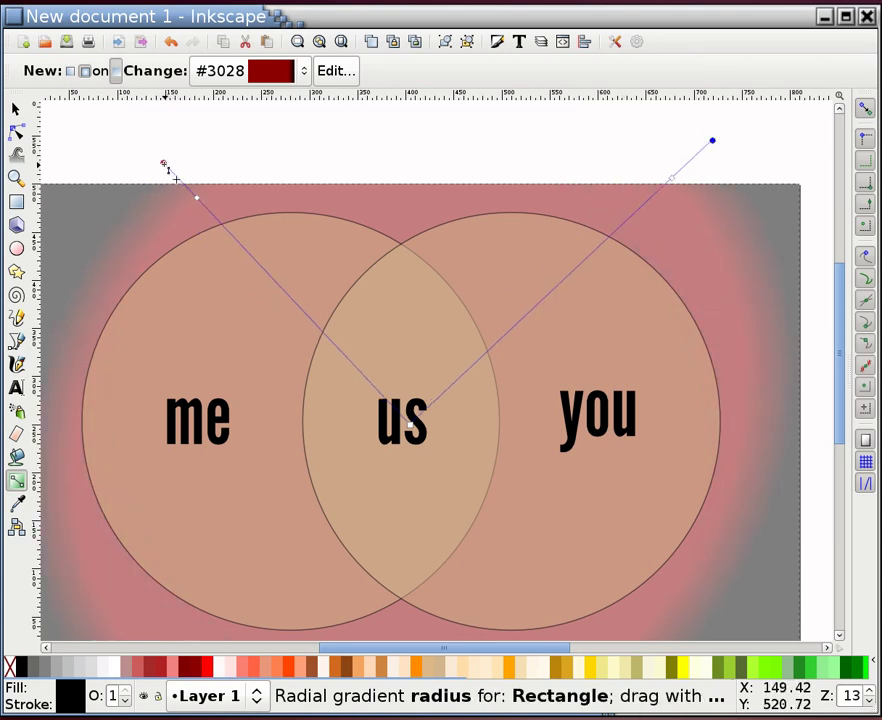
left_click_drag(161, 164, 124, 146)
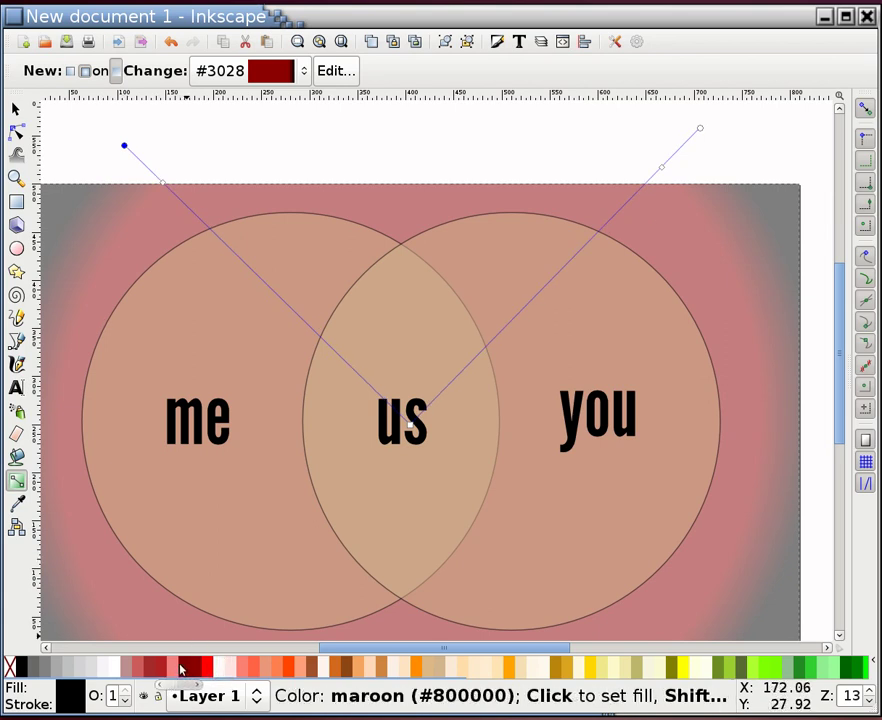
Step: Set the outer stop to dark red and the centre stop to orangered (#FF4500)
left_click(181, 668)
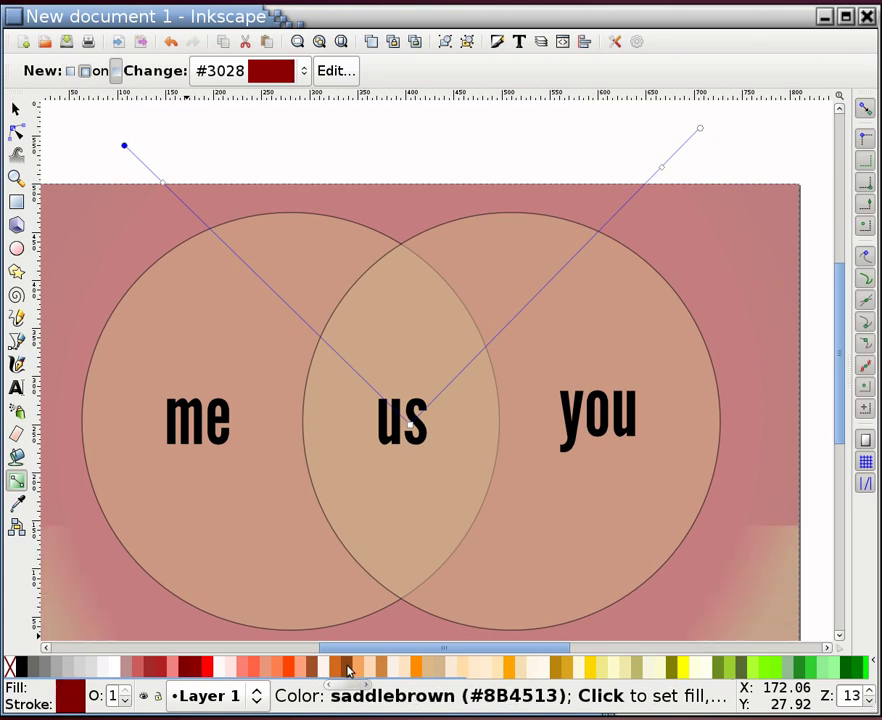
left_click(348, 668)
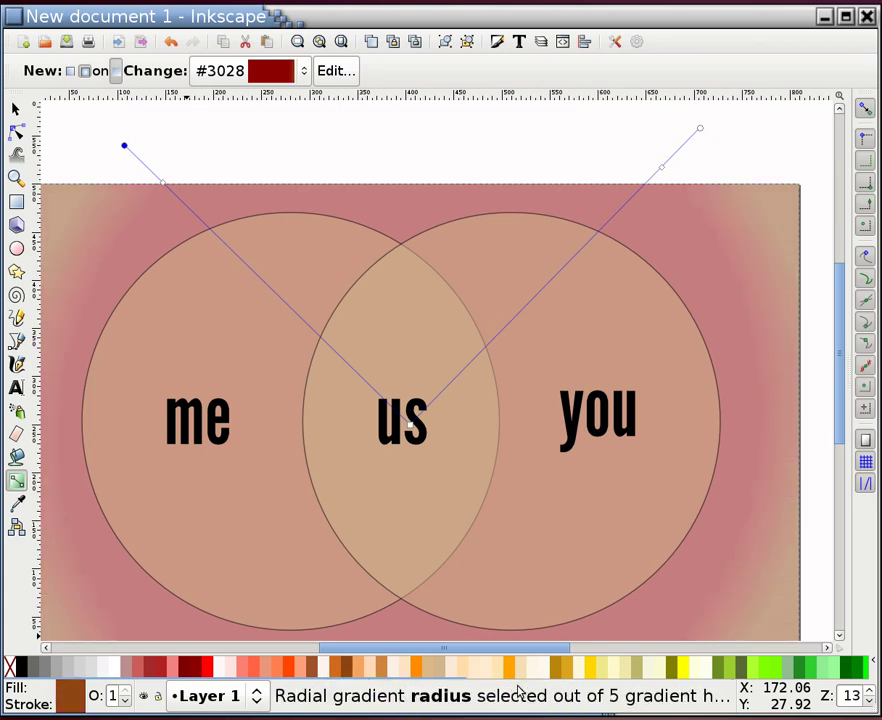
left_click(160, 668)
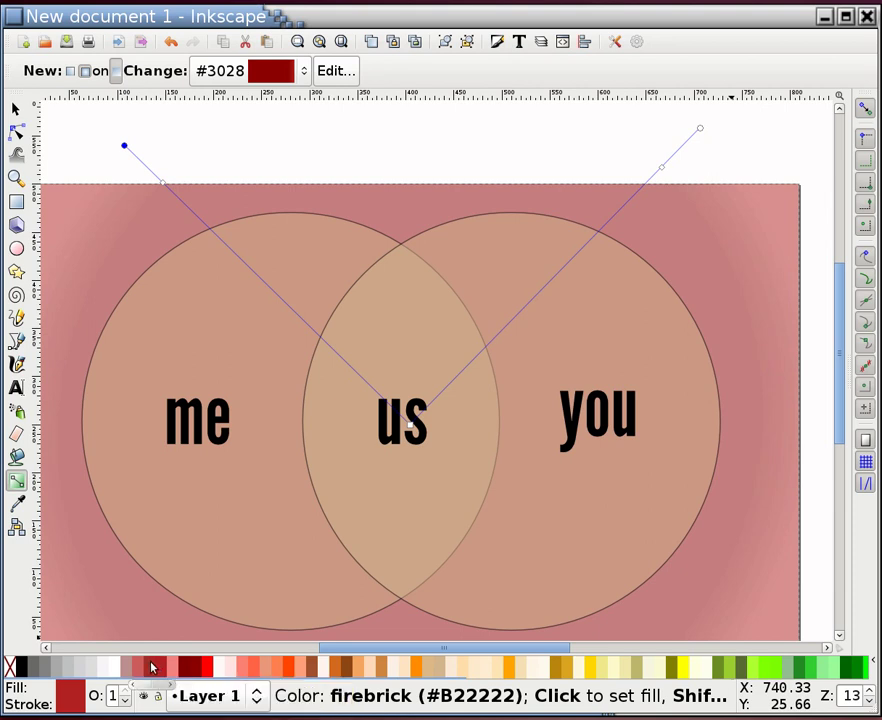
left_click(129, 668)
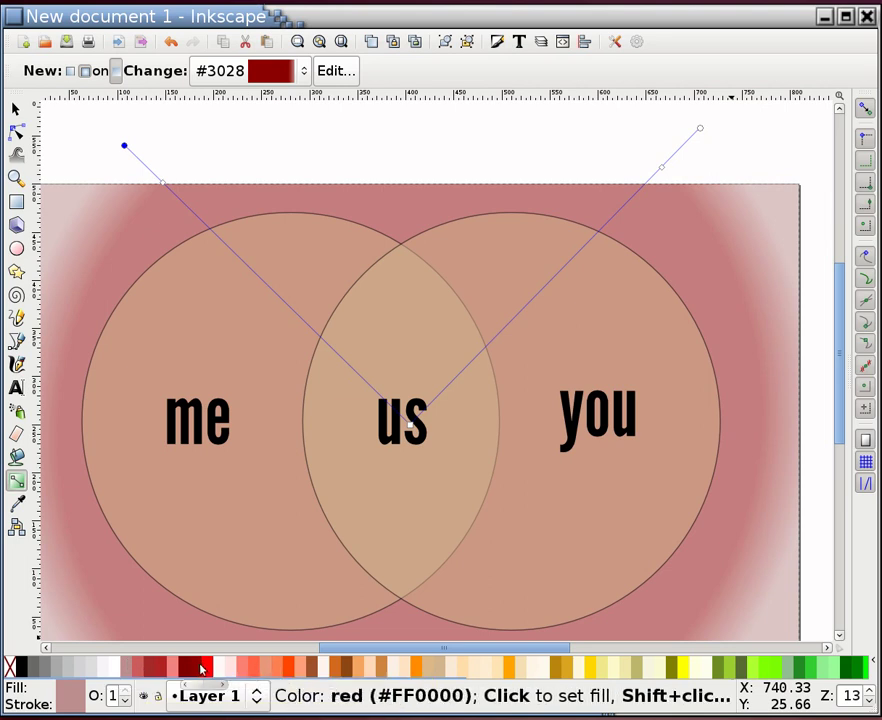
left_click(193, 668)
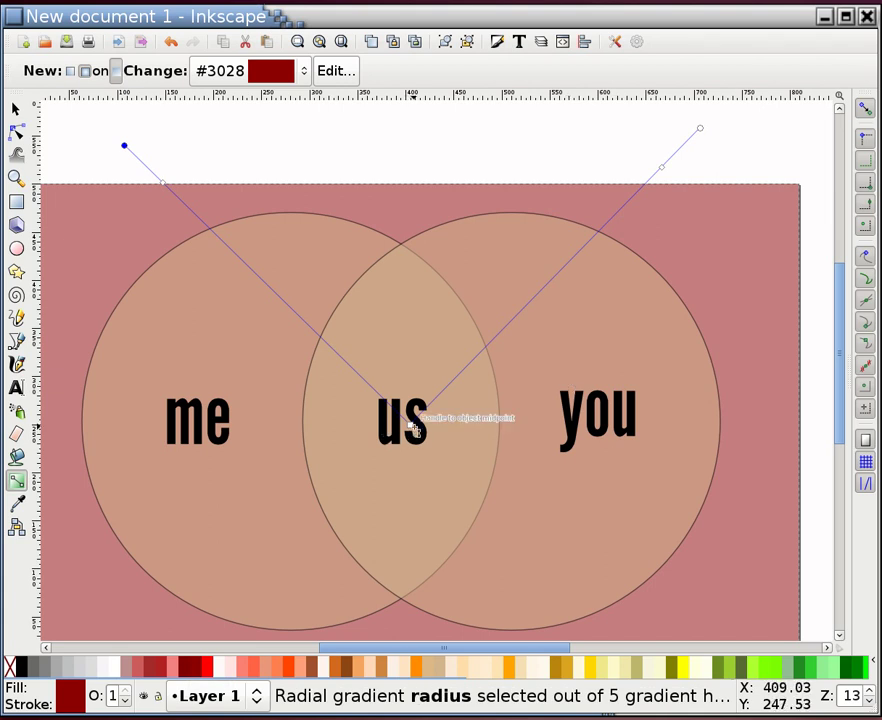
left_click(410, 425)
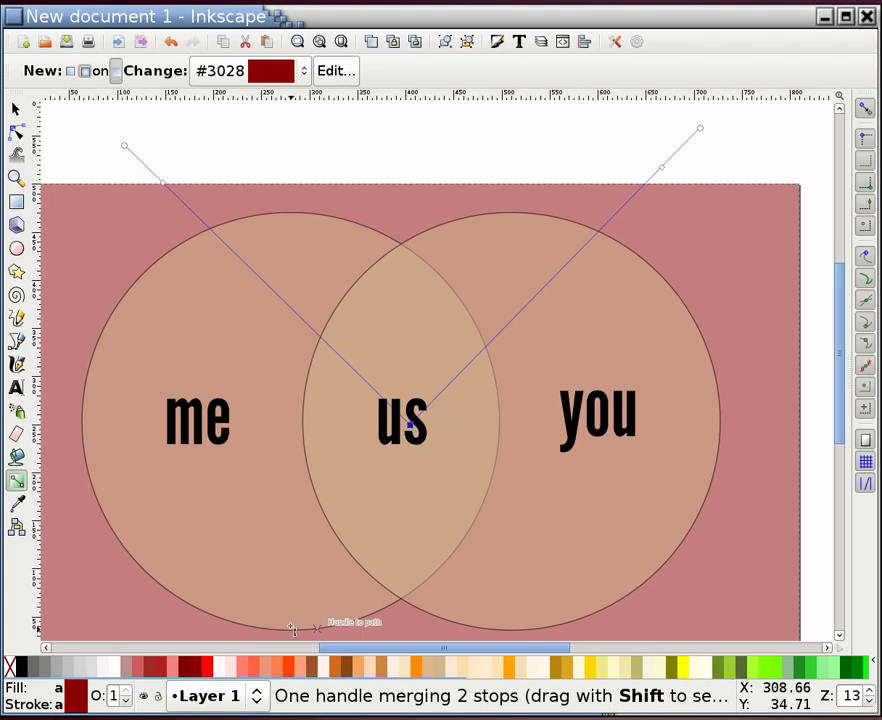
left_click(289, 668)
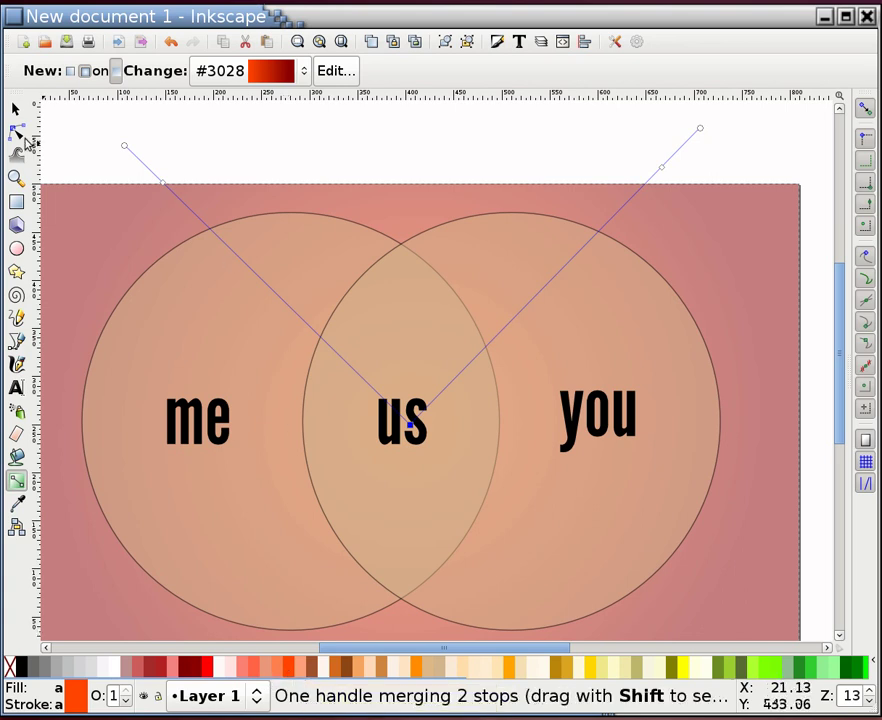
left_click(170, 120)
Step: Deselect everything and fit the whole page in the window
key("F1")
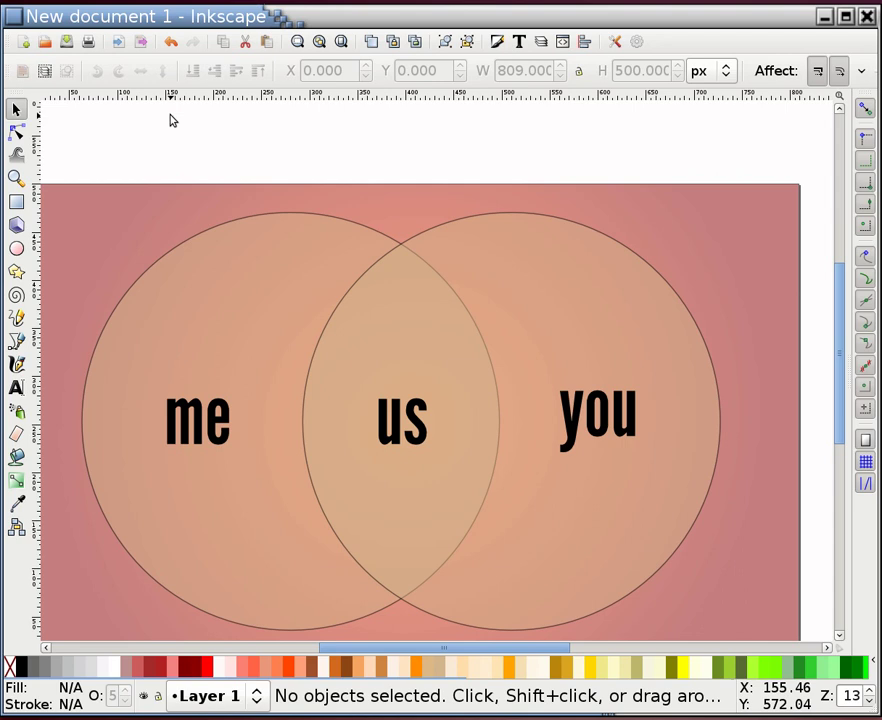
key("5")
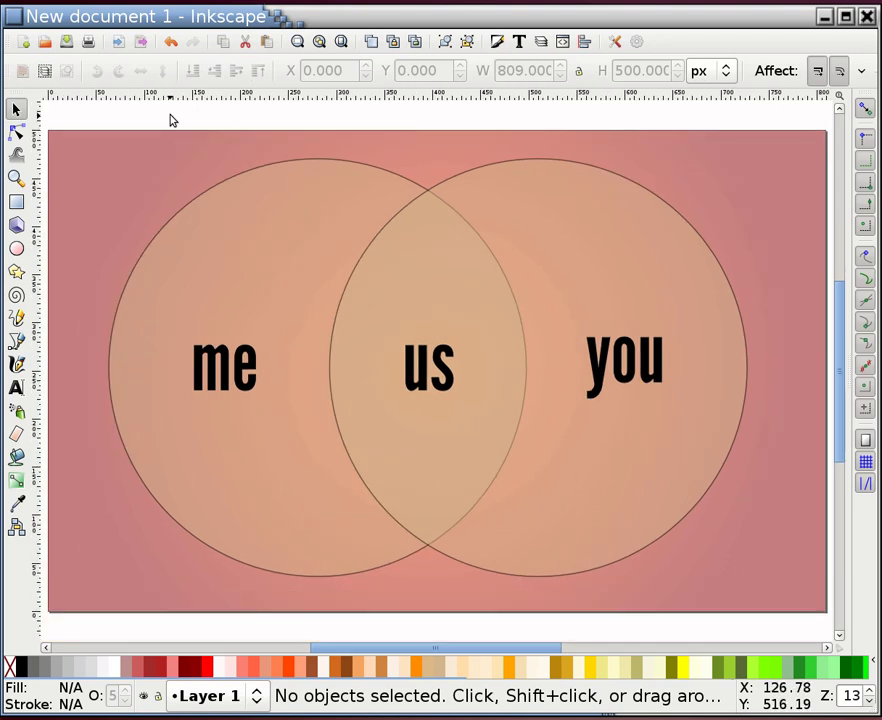